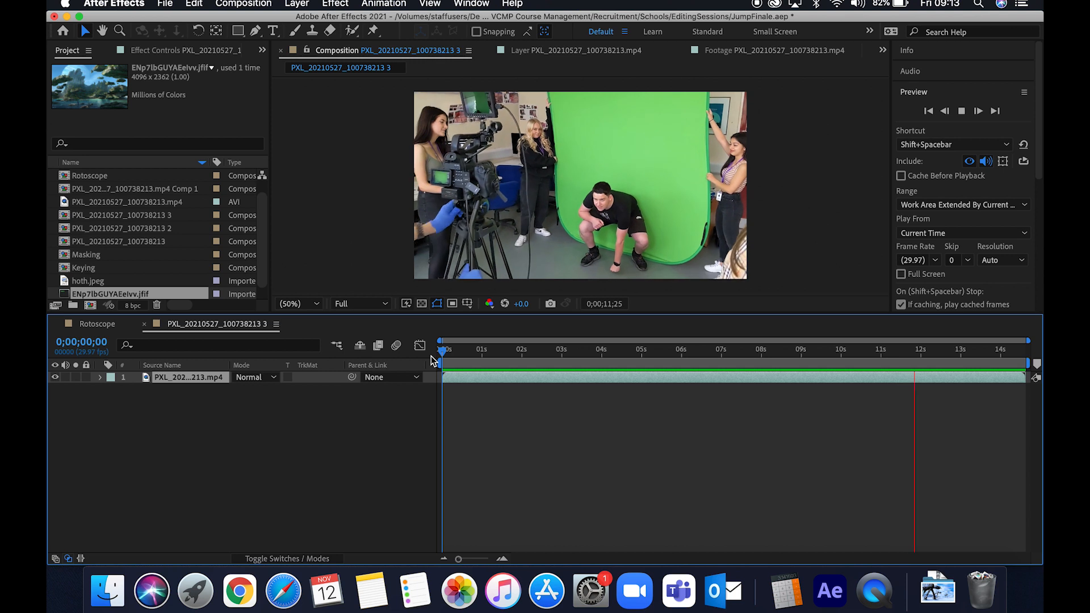
- Play back the finished Rotoscope composition from the start to review the earlier result
{"action": "key", "text": "space"}
{"action": "left_click", "coordinate": [108, 324]}
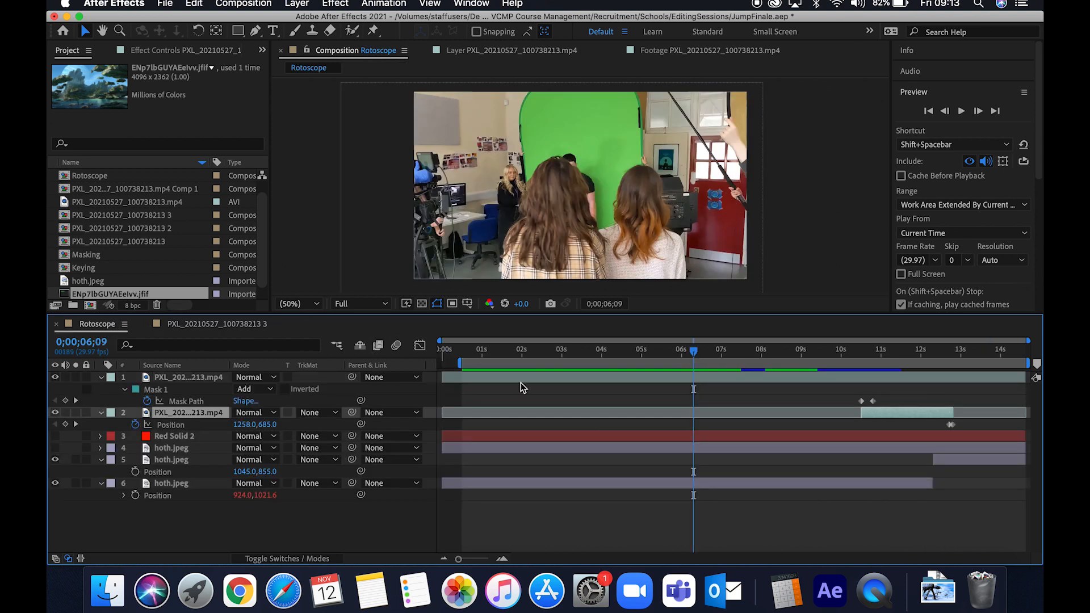
{"action": "left_click", "coordinate": [466, 351]}
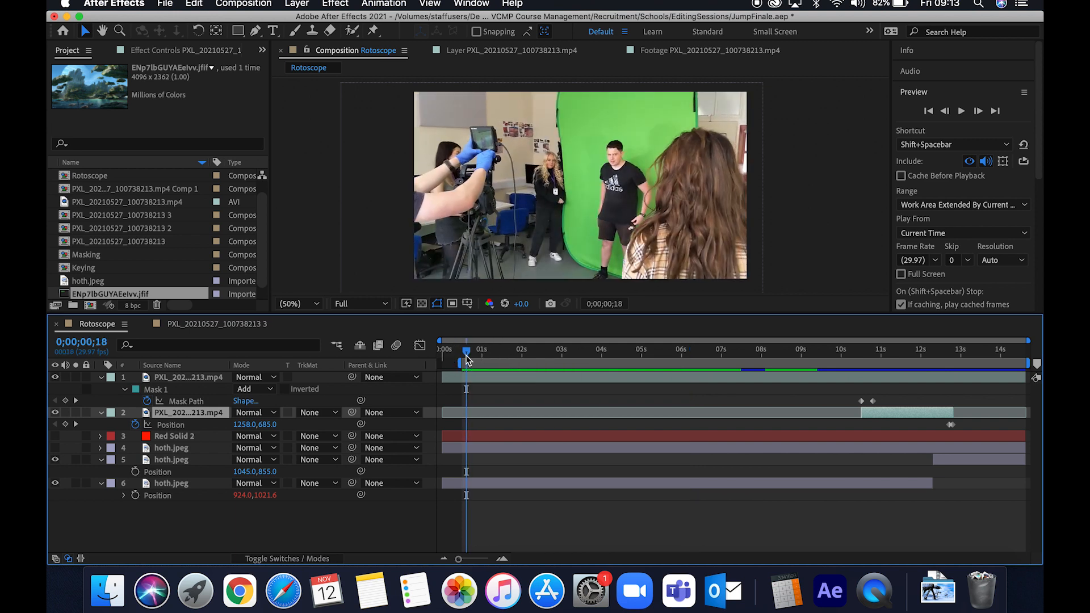
{"action": "key", "text": "space"}
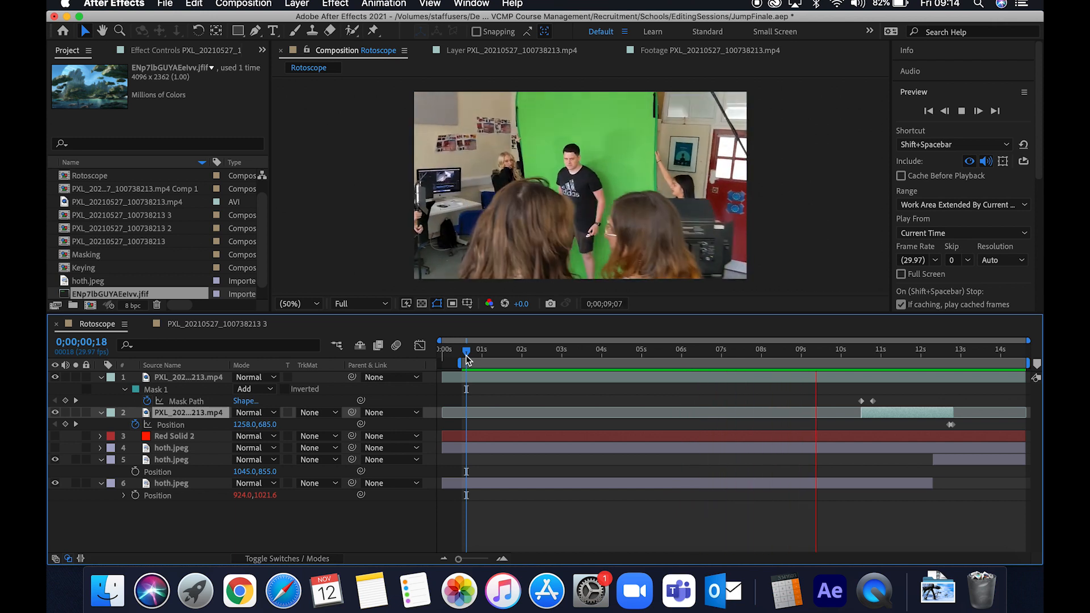
{"action": "key", "text": "space"}
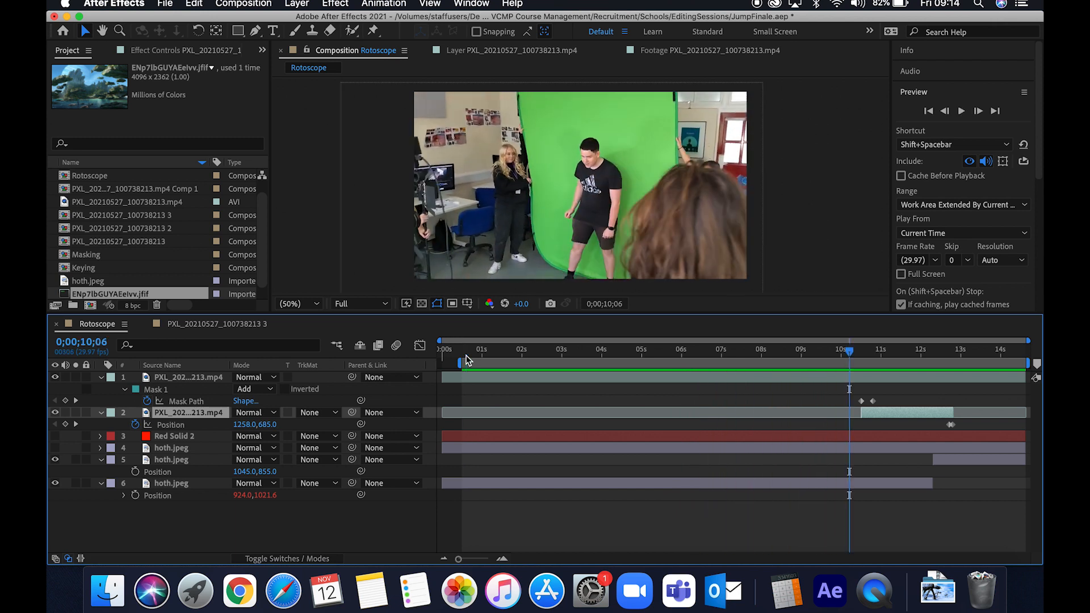
{"action": "left_click", "coordinate": [240, 325]}
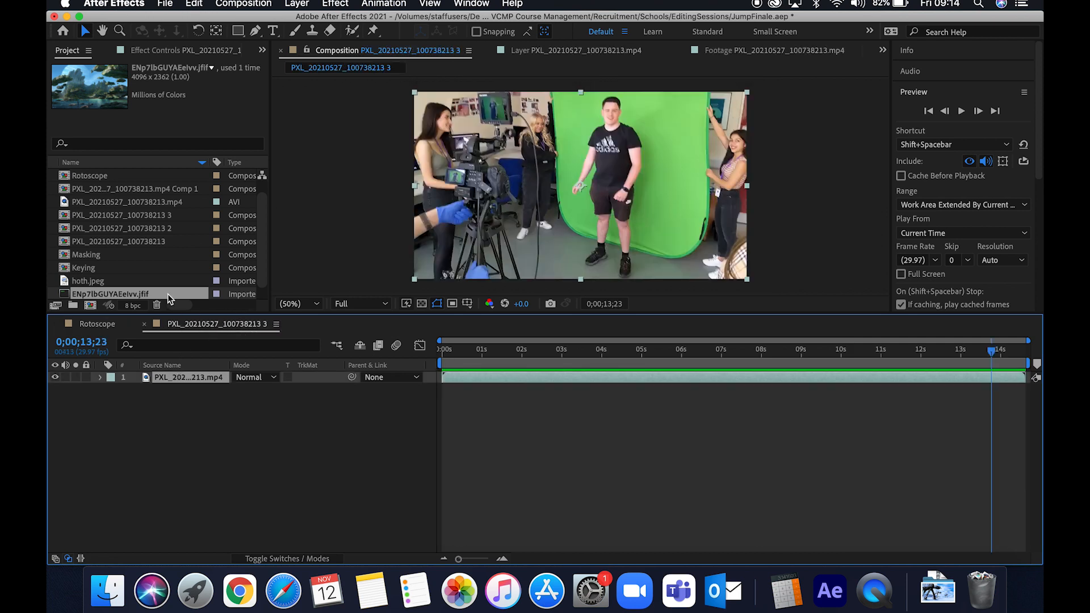
{"action": "left_click", "coordinate": [117, 203]}
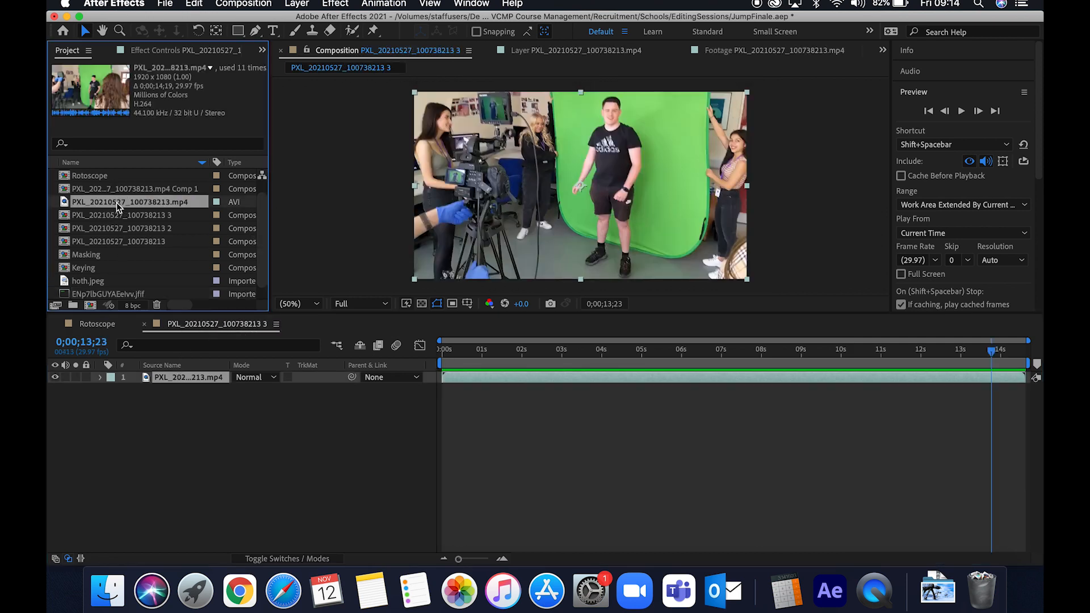
{"action": "left_click_drag", "start_coordinate": [91, 206], "coordinate": [148, 205]}
{"action": "left_click", "coordinate": [214, 326]}
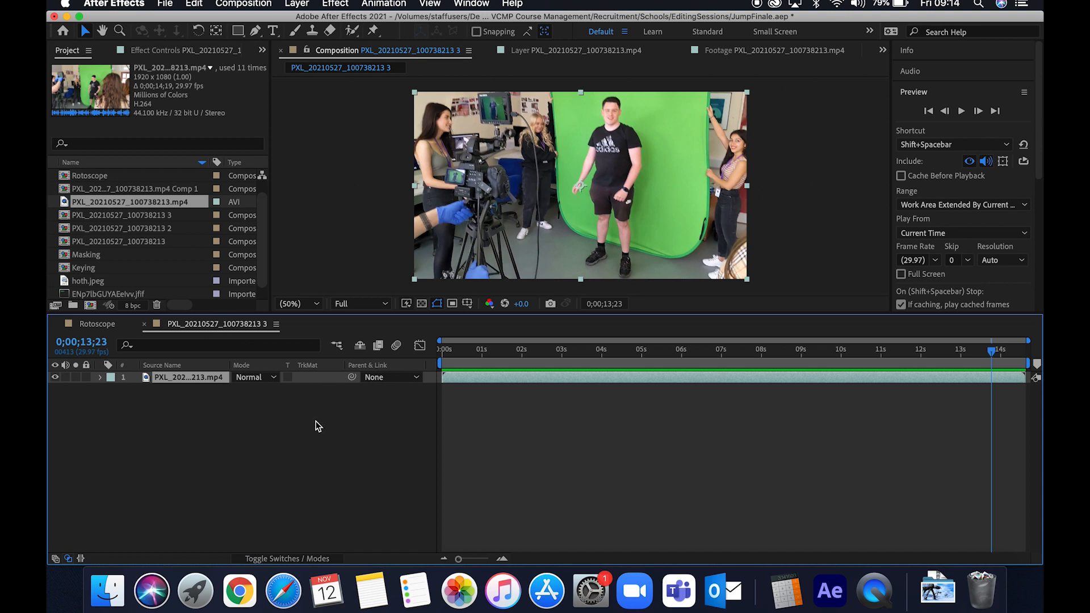
- Rename the current composition to DaveJump through its composition settings
{"action": "left_click", "coordinate": [264, 4]}
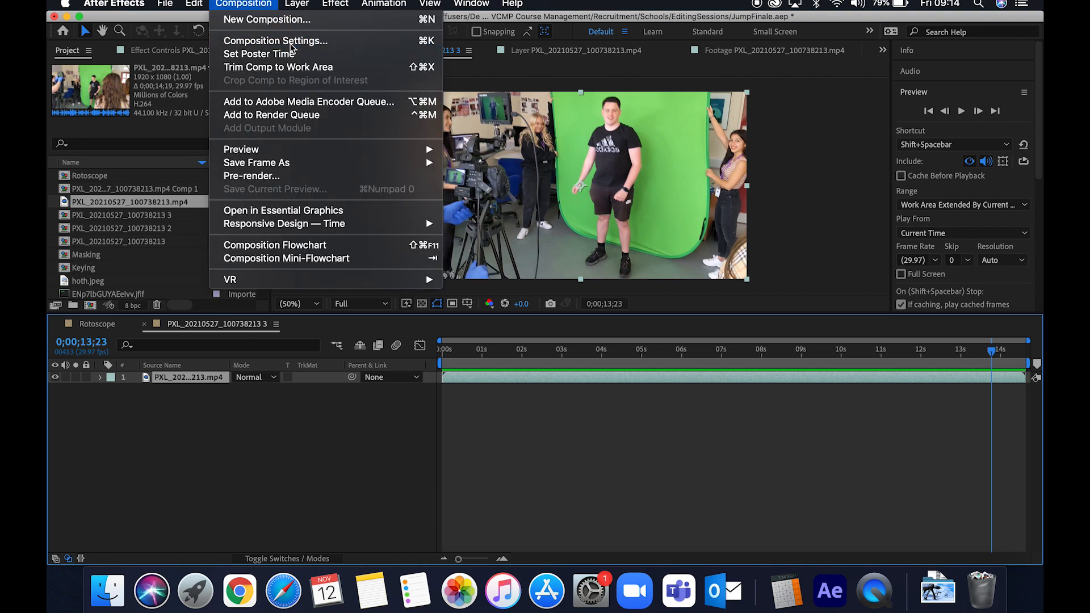
{"action": "left_click", "coordinate": [272, 42]}
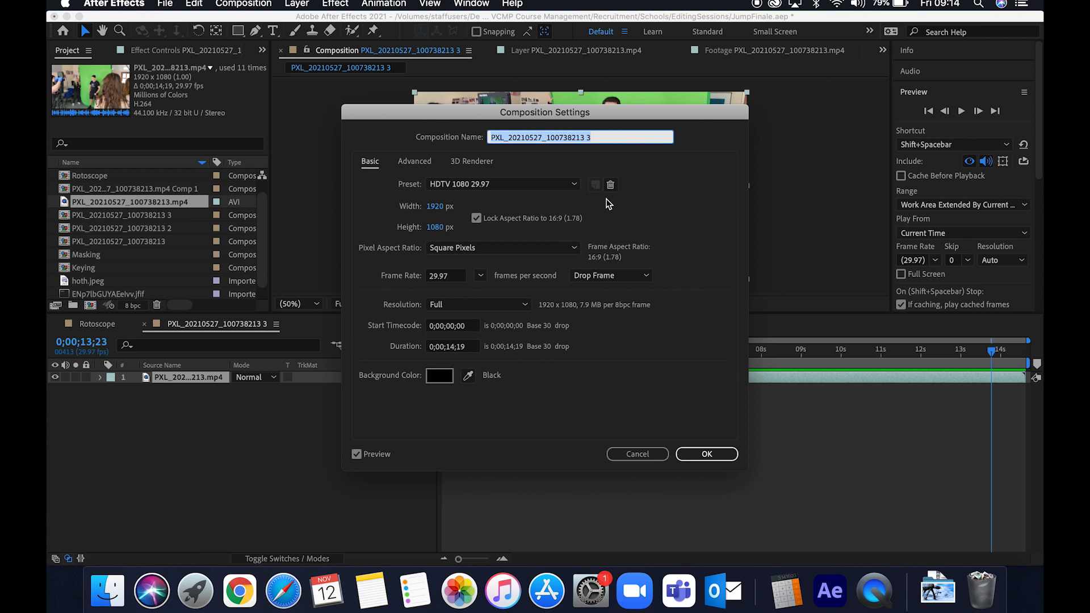
{"action": "type", "text": "DaveJump"}
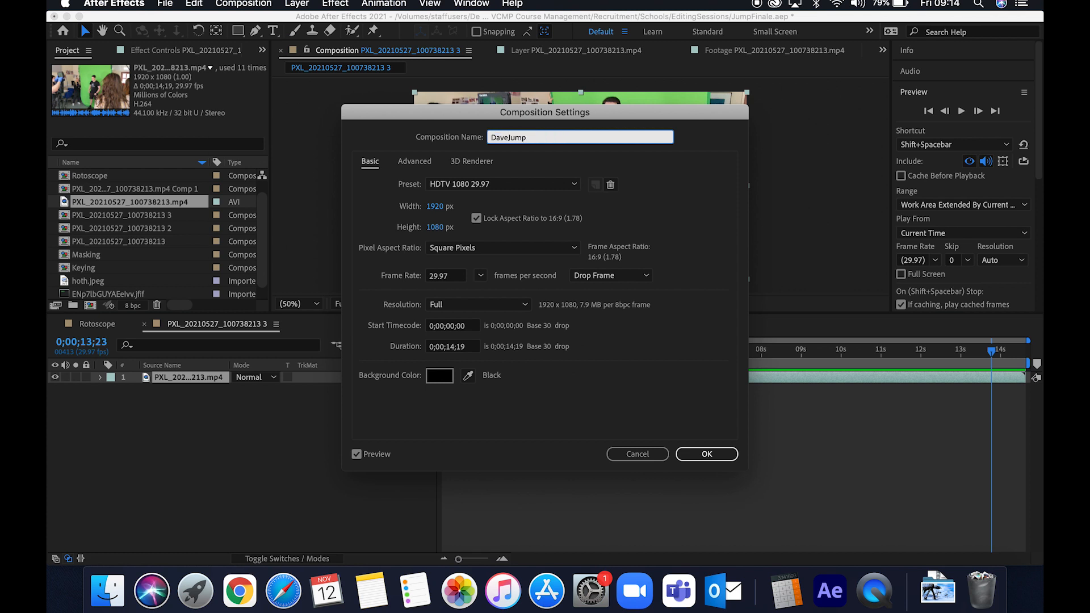
{"action": "key", "text": "Return"}
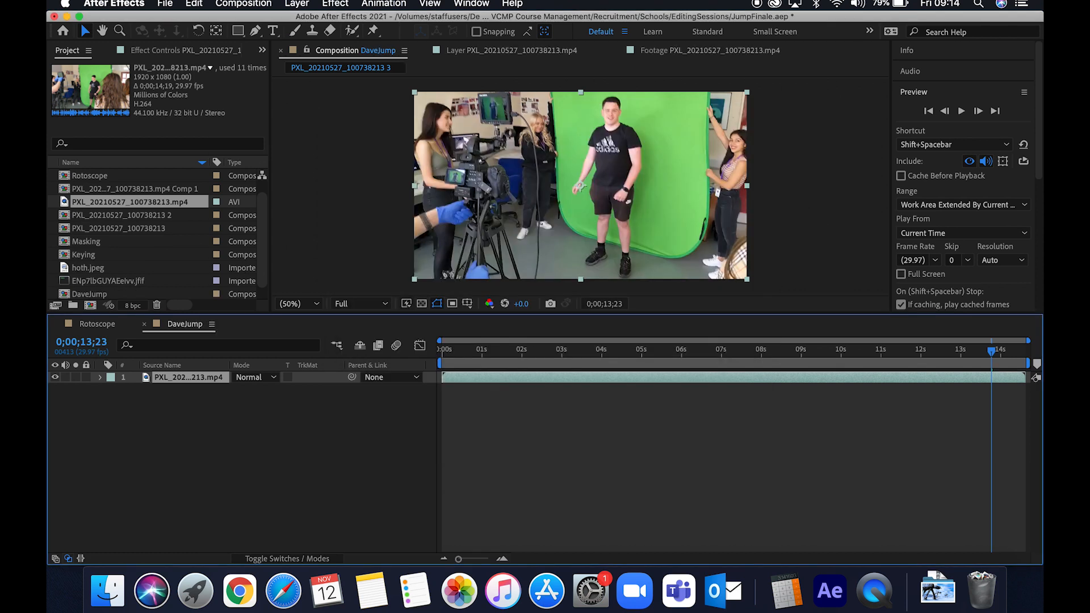
- Move the current time to 0;00;11;00 and split the video layer there
{"action": "left_click", "coordinate": [637, 353]}
{"action": "left_click_drag", "start_coordinate": [638, 356], "coordinate": [882, 353]}
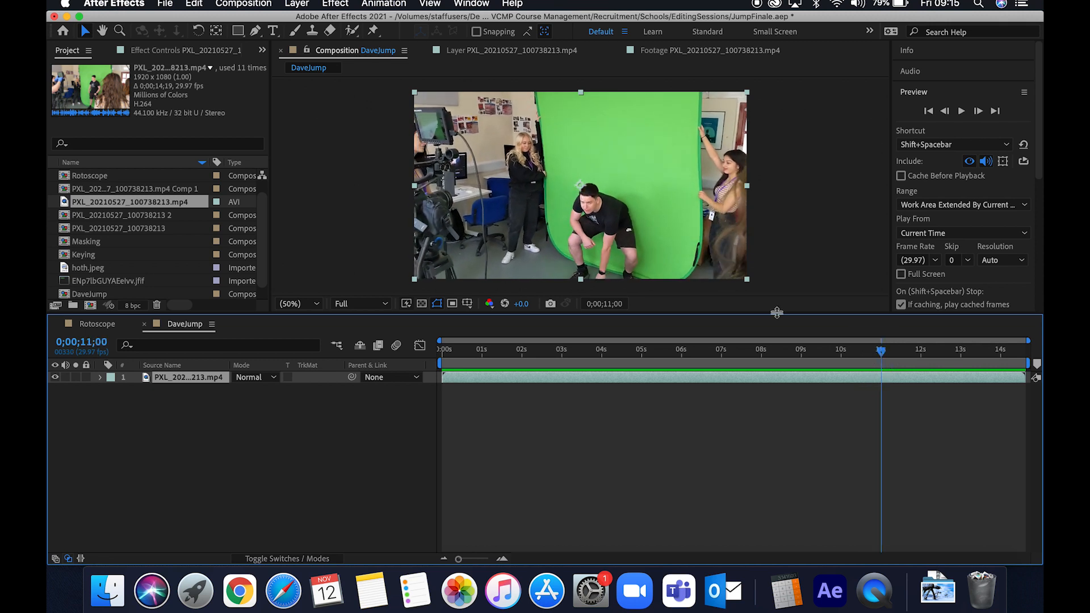
{"action": "left_click", "coordinate": [335, 4]}
{"action": "mouse_move", "coordinate": [305, 8]}
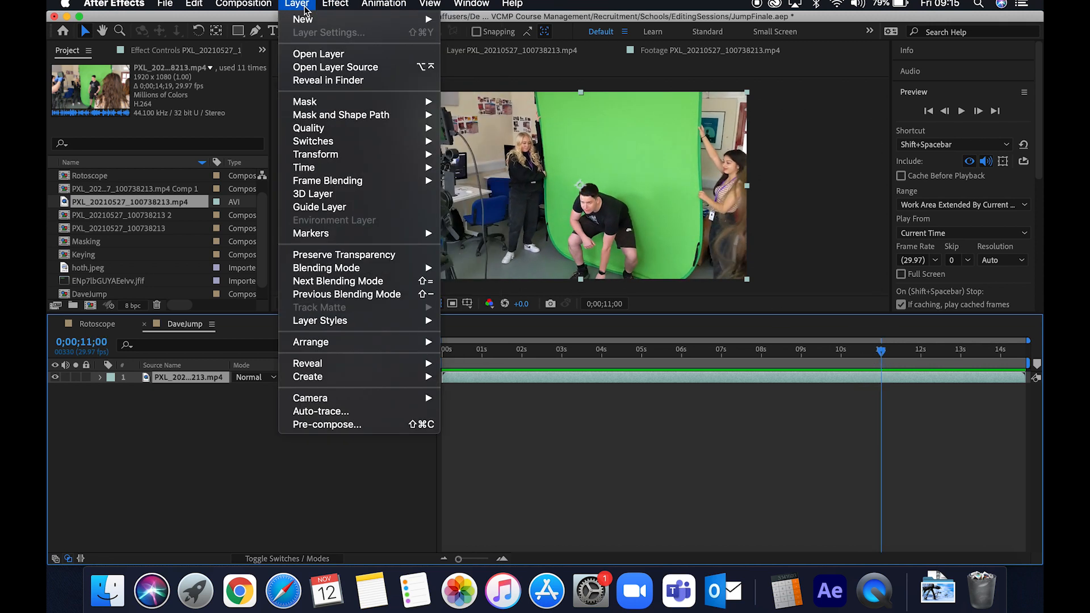
{"action": "mouse_move", "coordinate": [207, 4]}
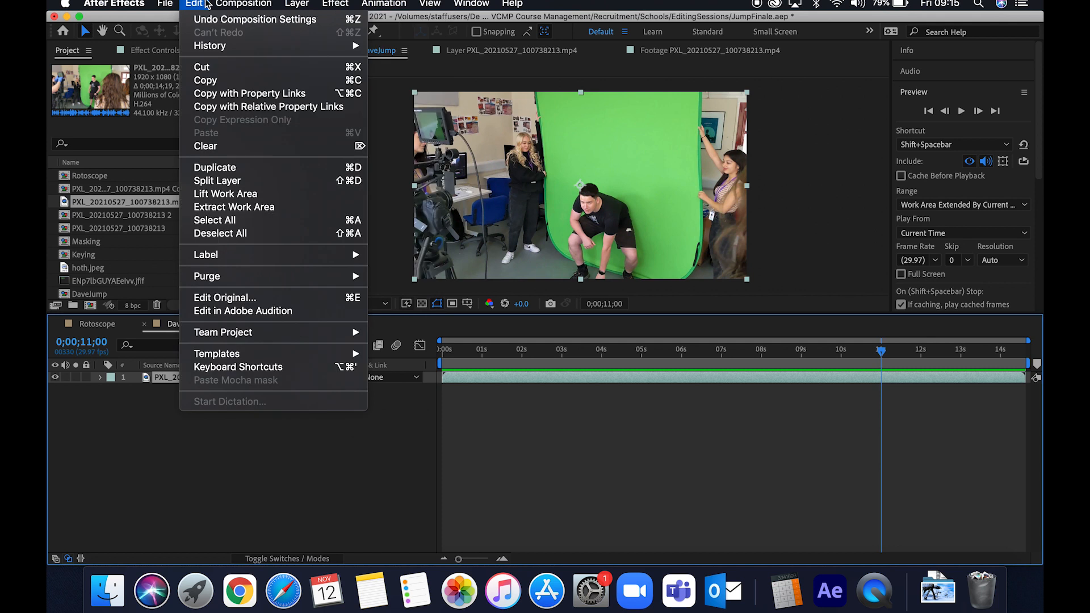
{"action": "left_click", "coordinate": [260, 180]}
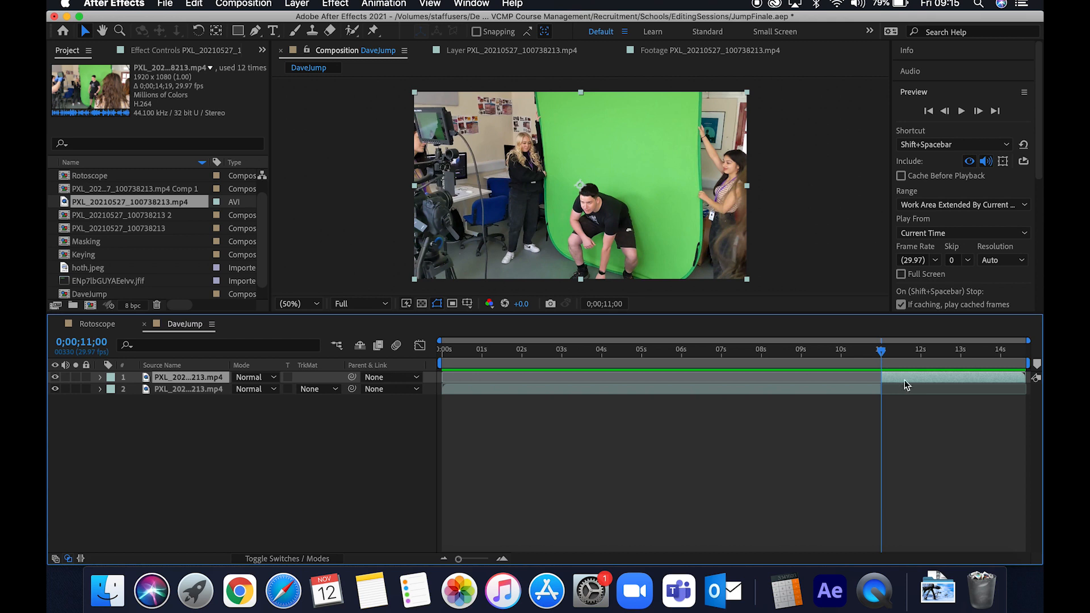
- Search the effects for key and apply Keylight (1.2) to the top layer segment after the split
{"action": "mouse_move", "coordinate": [881, 351]}
{"action": "left_mouse_down"}
{"action": "mouse_move", "coordinate": [972, 352]}
{"action": "mouse_move", "coordinate": [882, 353]}
{"action": "left_mouse_up"}
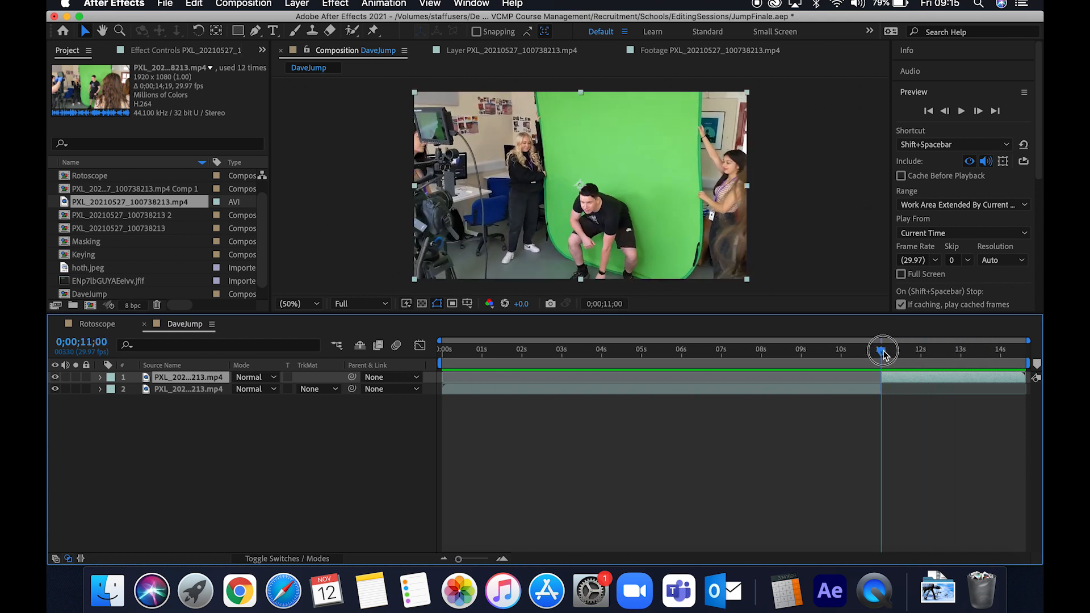
{"action": "left_click", "coordinate": [919, 96]}
{"action": "left_click", "coordinate": [932, 118]}
{"action": "left_click", "coordinate": [932, 133]}
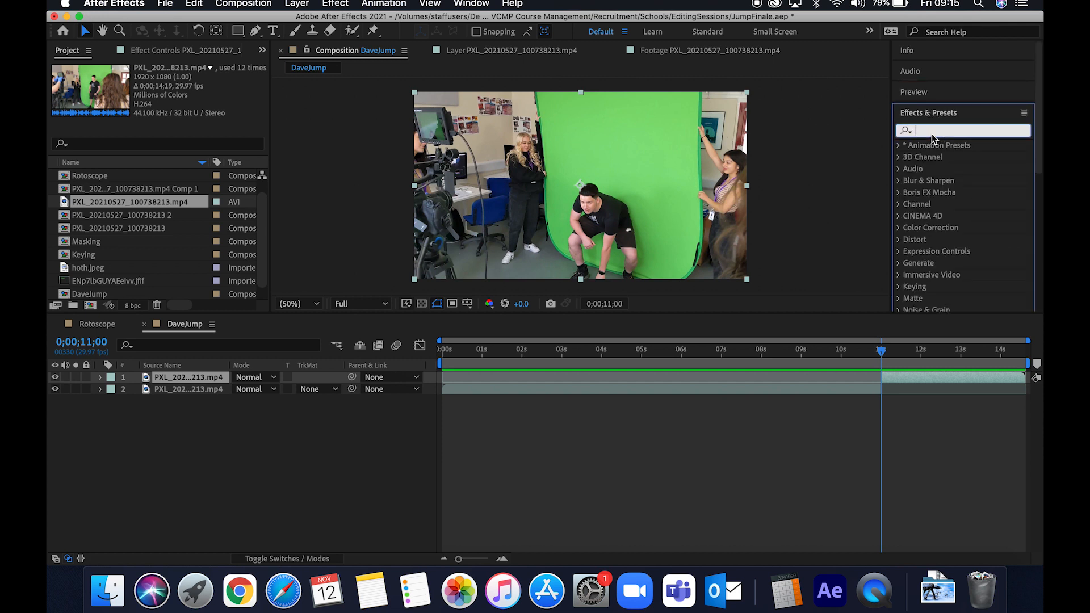
{"action": "type", "text": "key"}
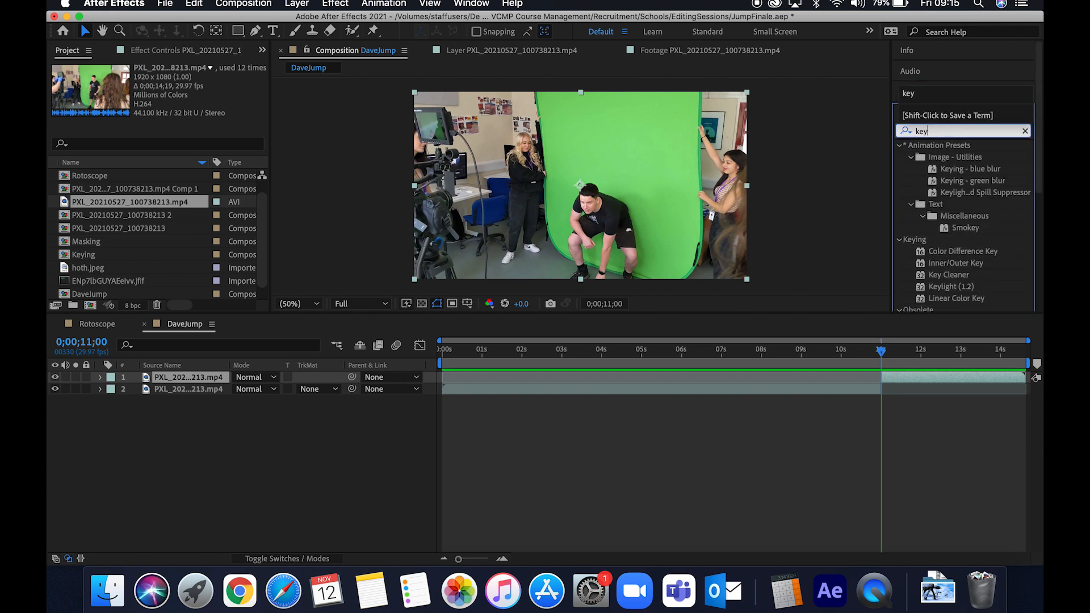
{"action": "left_click", "coordinate": [960, 285]}
{"action": "left_click_drag", "start_coordinate": [954, 292], "coordinate": [915, 377]}
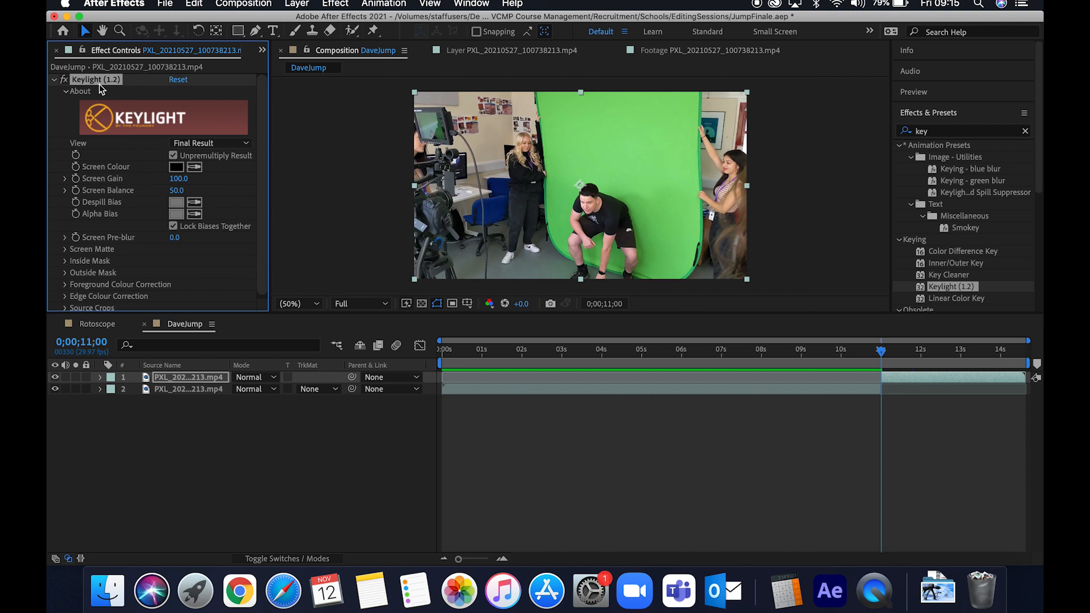
- Sample the green backdrop in the viewer as Keylight's Screen Colour
{"action": "scroll", "coordinate": [255, 158], "scroll_direction": "down", "scroll_amount": 1}
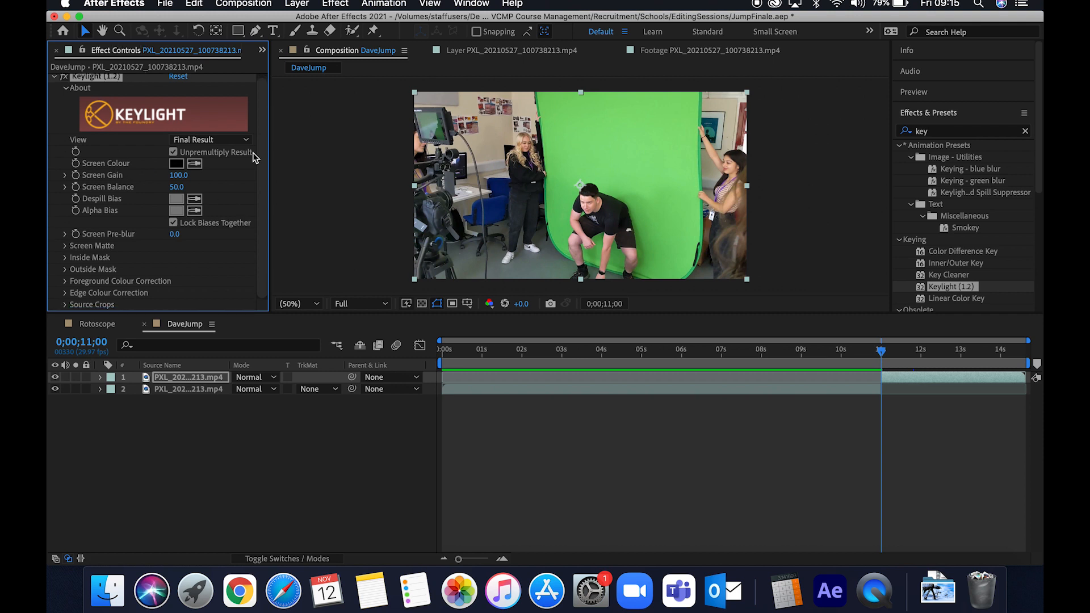
{"action": "left_click", "coordinate": [195, 164]}
{"action": "left_click", "coordinate": [661, 259]}
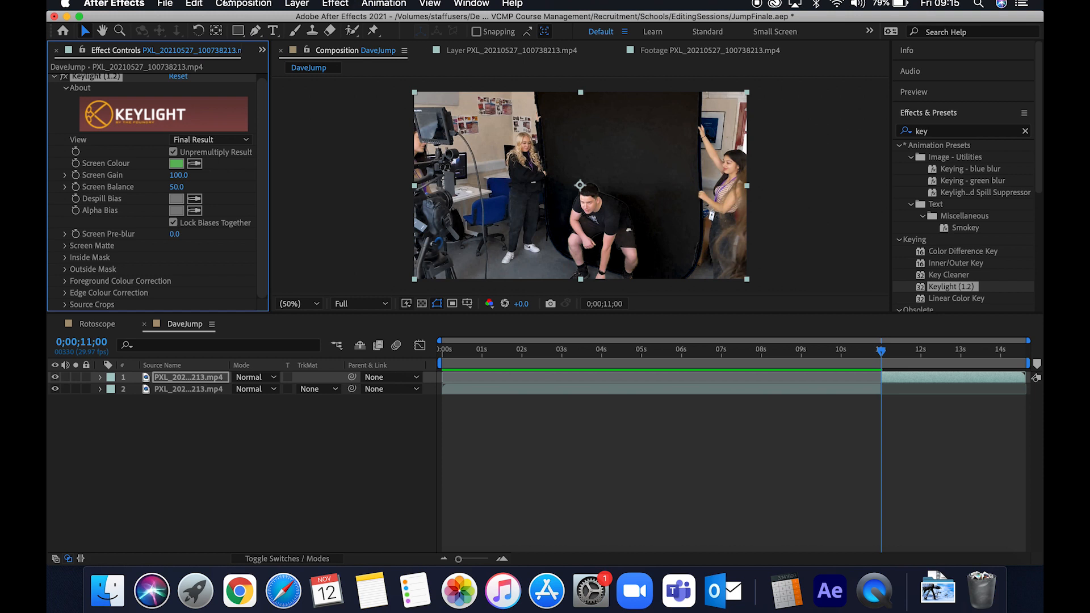
- Create a new full-size solid layer coloured magenta, CF00FF
{"action": "left_click", "coordinate": [311, 7]}
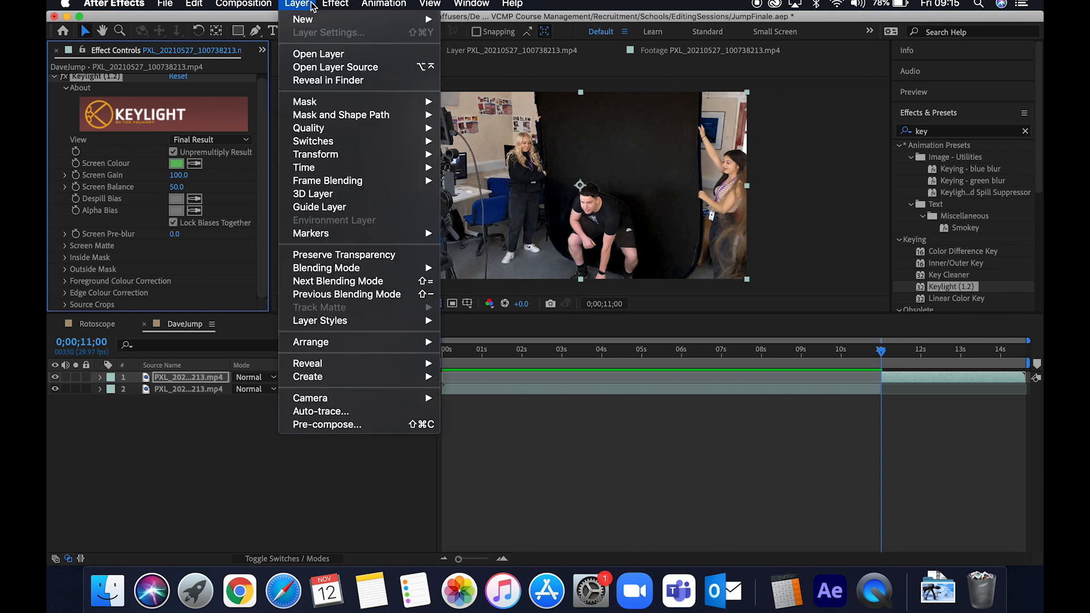
{"action": "mouse_move", "coordinate": [318, 19]}
{"action": "left_click", "coordinate": [486, 38]}
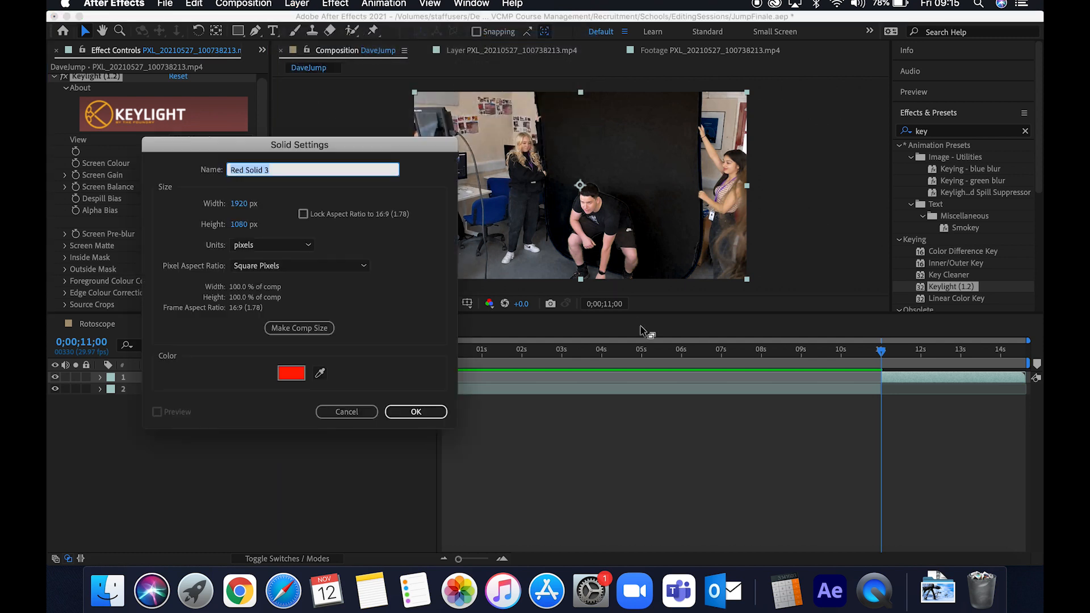
{"action": "left_click", "coordinate": [300, 374]}
{"action": "left_click_drag", "start_coordinate": [574, 265], "coordinate": [576, 246]}
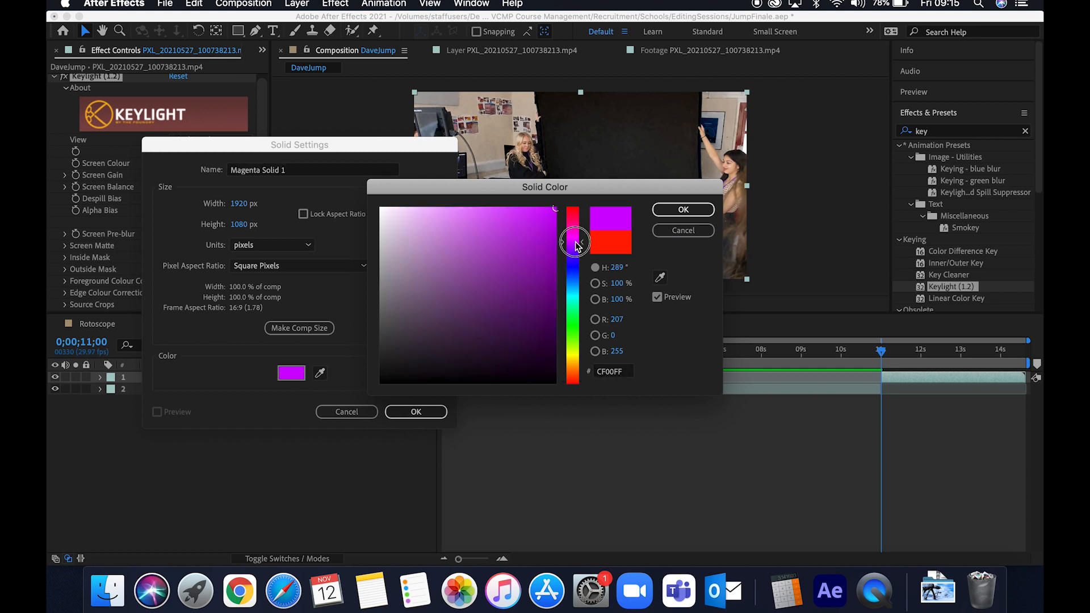
{"action": "left_click", "coordinate": [683, 210]}
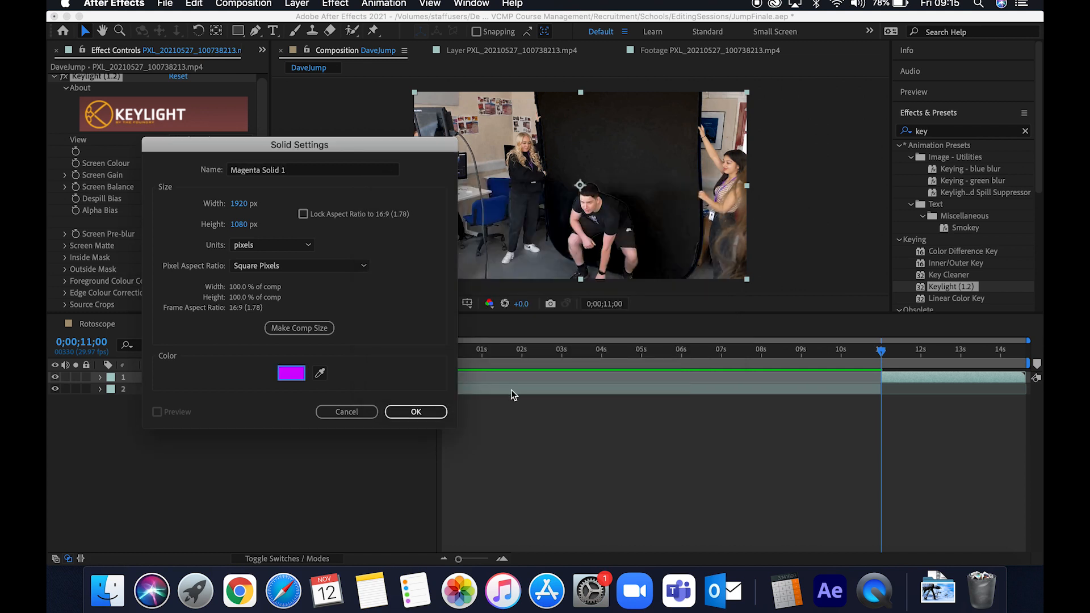
{"action": "left_click", "coordinate": [416, 411]}
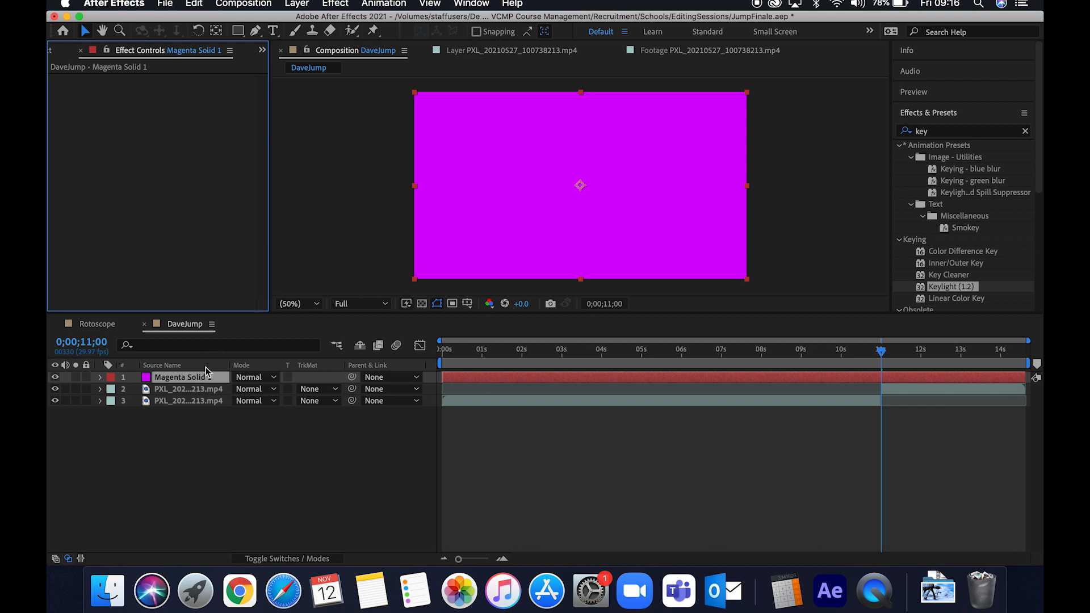
- Move the magenta solid beneath the keyed video layer in the layer stack
{"action": "left_click_drag", "start_coordinate": [196, 379], "coordinate": [194, 393]}
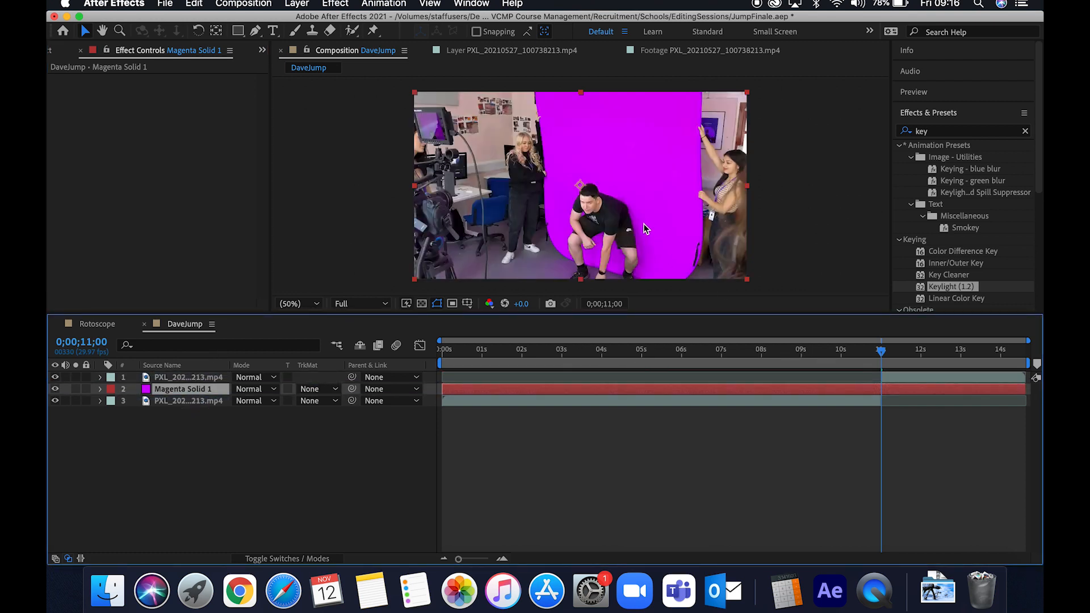
{"action": "left_click", "coordinate": [899, 377]}
- Adjust Keylight's Screen Gain on the keyed layer to 103
{"action": "left_click_drag", "start_coordinate": [181, 183], "coordinate": [191, 178]}
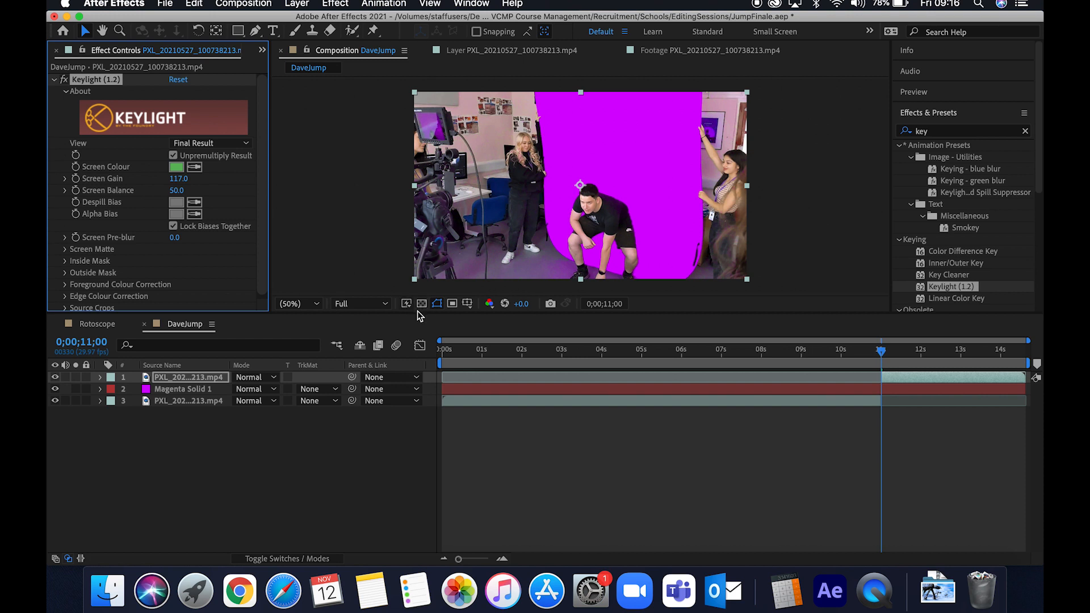
{"action": "left_click_drag", "start_coordinate": [418, 313], "coordinate": [419, 354]}
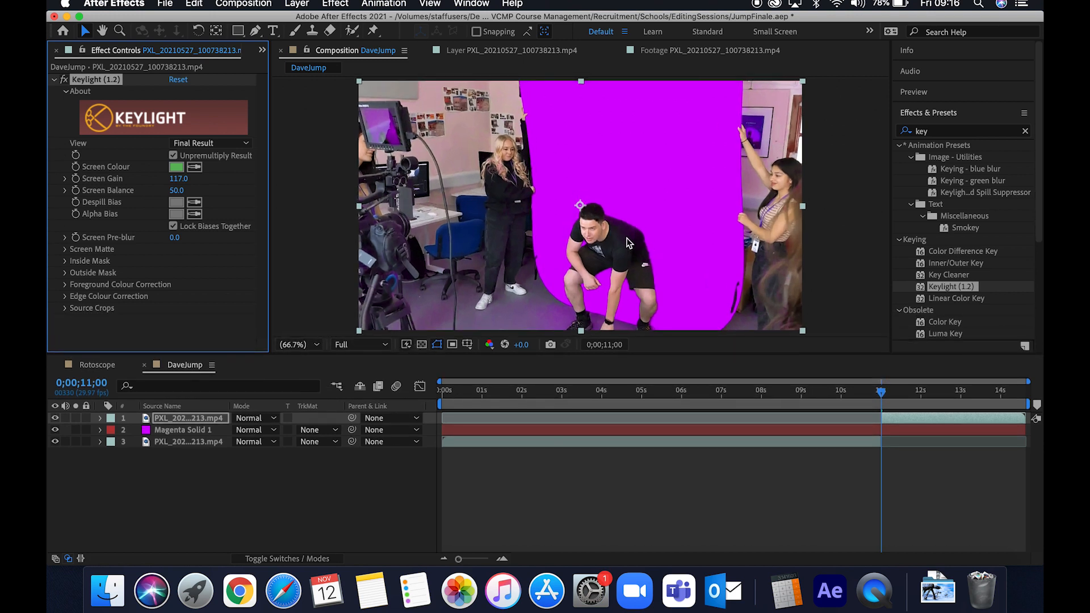
{"action": "left_click", "coordinate": [176, 181]}
{"action": "left_click_drag", "start_coordinate": [176, 181], "coordinate": [168, 181]}
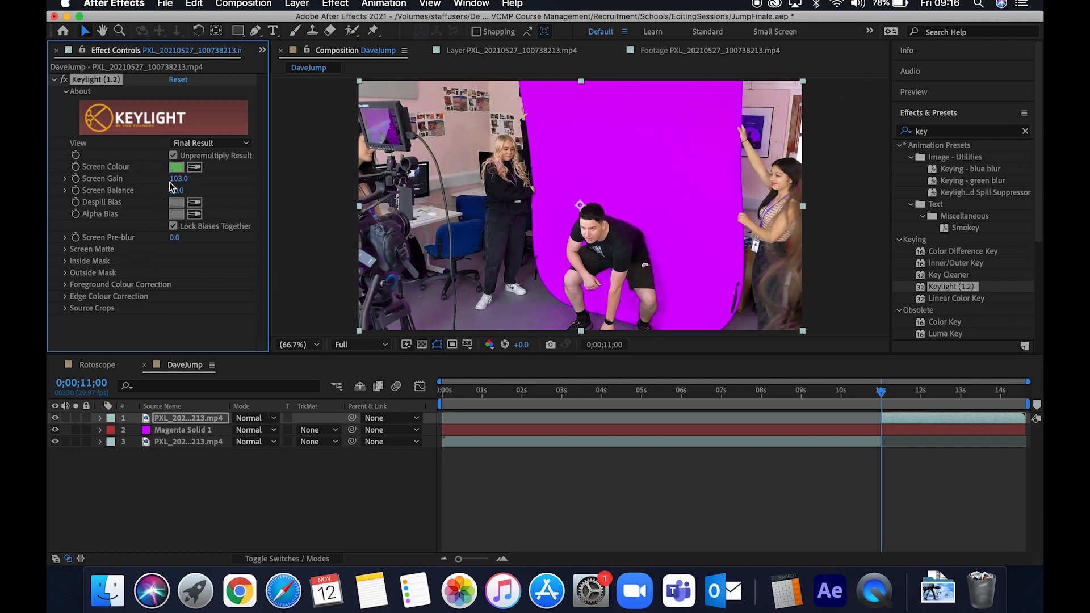
- Open Keylight's Screen Matte settings and try adjusting Clip Black
{"action": "left_click", "coordinate": [65, 250]}
{"action": "left_click", "coordinate": [201, 252]}
{"action": "left_click_drag", "start_coordinate": [201, 252], "coordinate": [161, 251]}
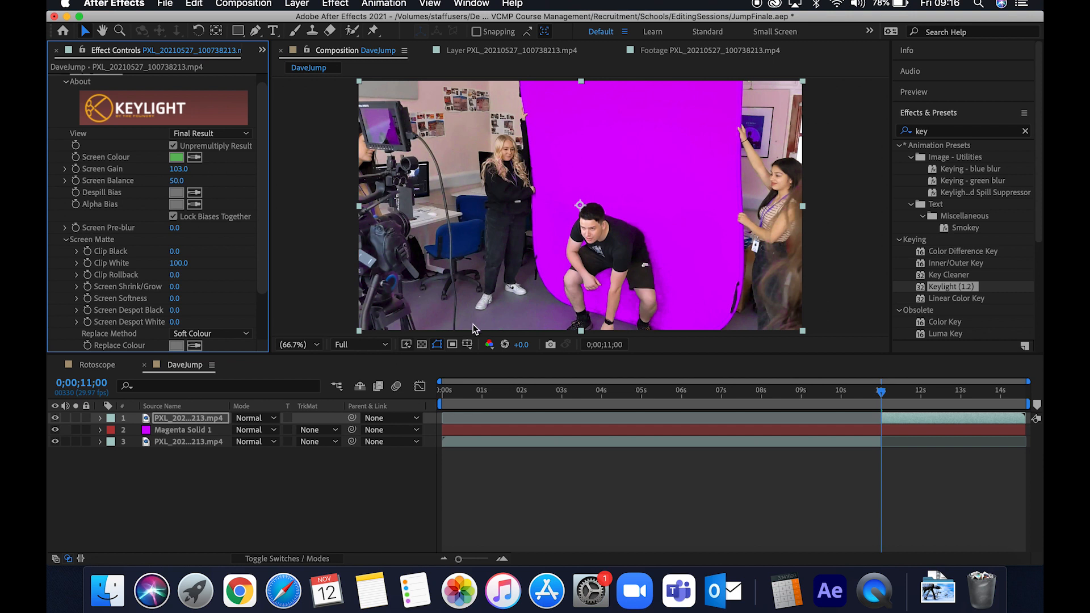
{"action": "left_click", "coordinate": [190, 421]}
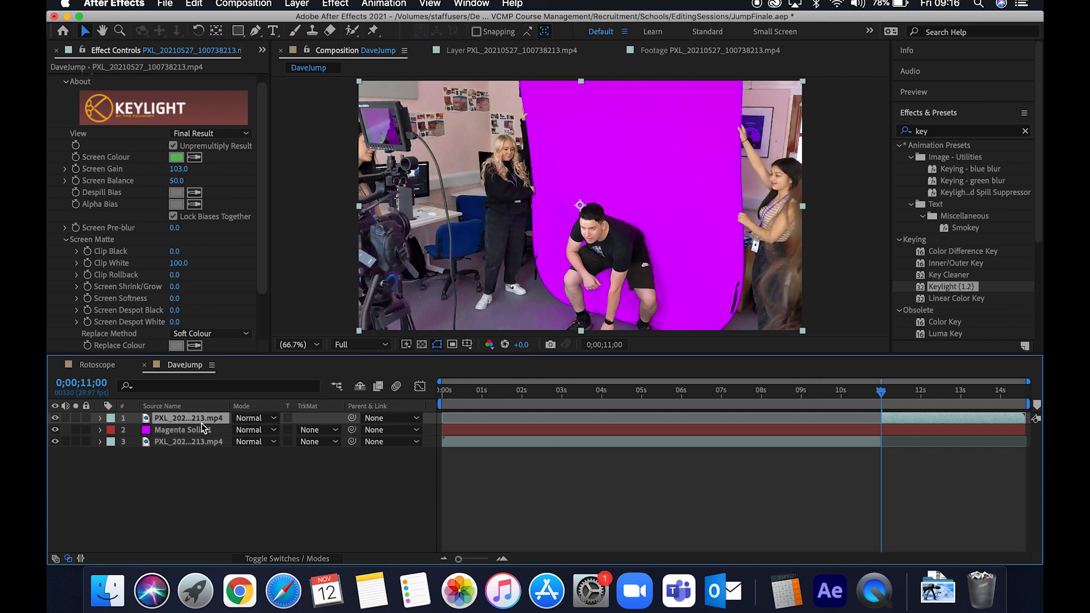
- Draw a closed Pen tool mask around the green backdrop and the jumper on the keyed layer
{"action": "left_click", "coordinate": [256, 31]}
{"action": "left_click", "coordinate": [529, 81]}
{"action": "left_click_drag", "start_coordinate": [544, 189], "coordinate": [544, 229]}
{"action": "left_click", "coordinate": [543, 270]}
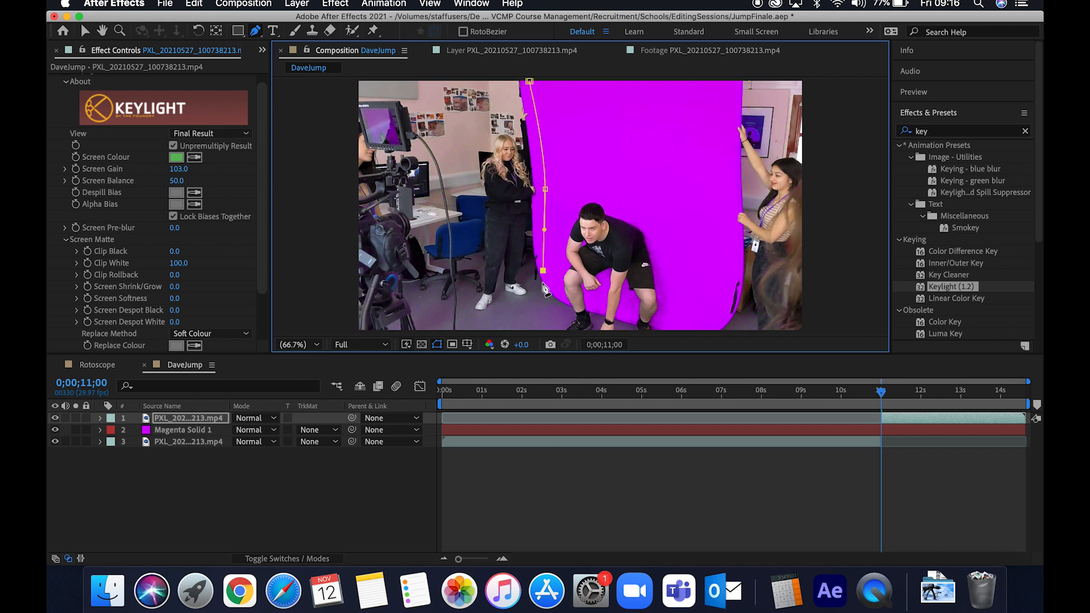
{"action": "left_click", "coordinate": [535, 328]}
{"action": "left_click", "coordinate": [697, 331]}
{"action": "left_click_drag", "start_coordinate": [716, 206], "coordinate": [716, 184]}
{"action": "left_click", "coordinate": [711, 81]}
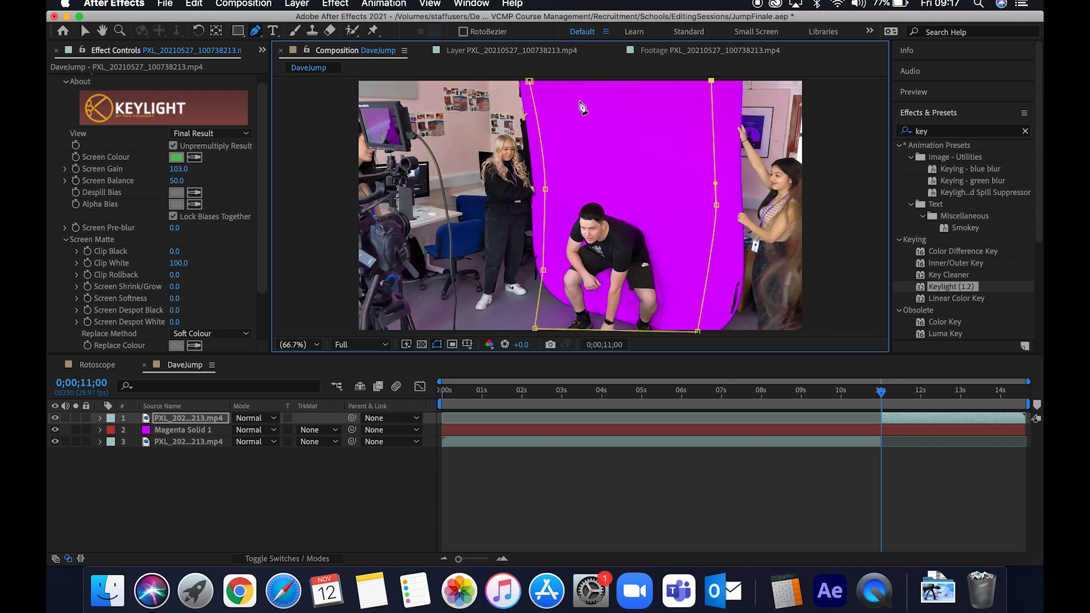
{"action": "left_click", "coordinate": [529, 81]}
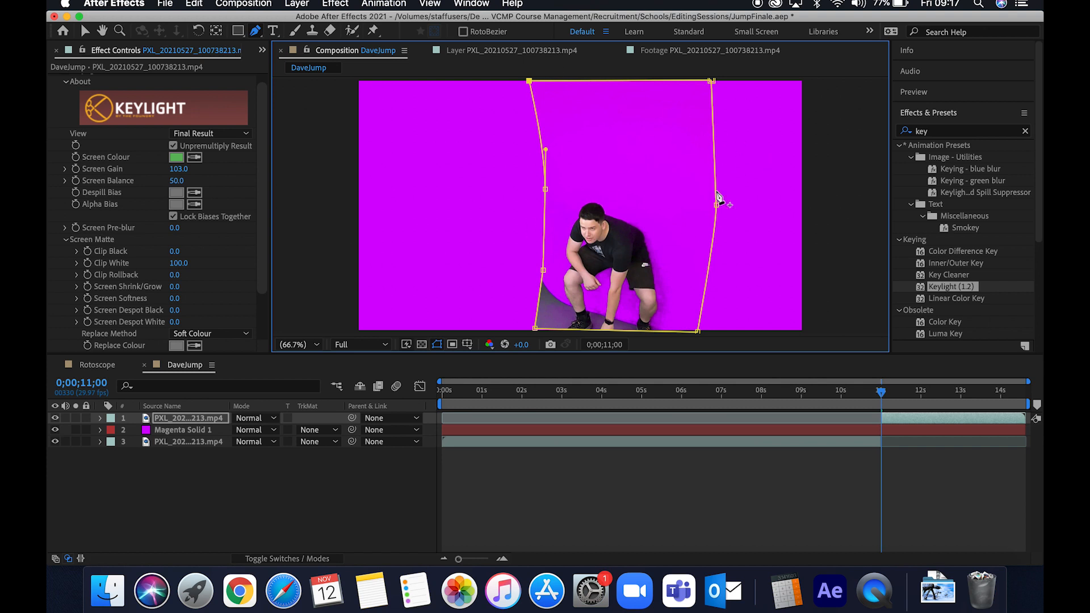
{"action": "left_click", "coordinate": [759, 493]}
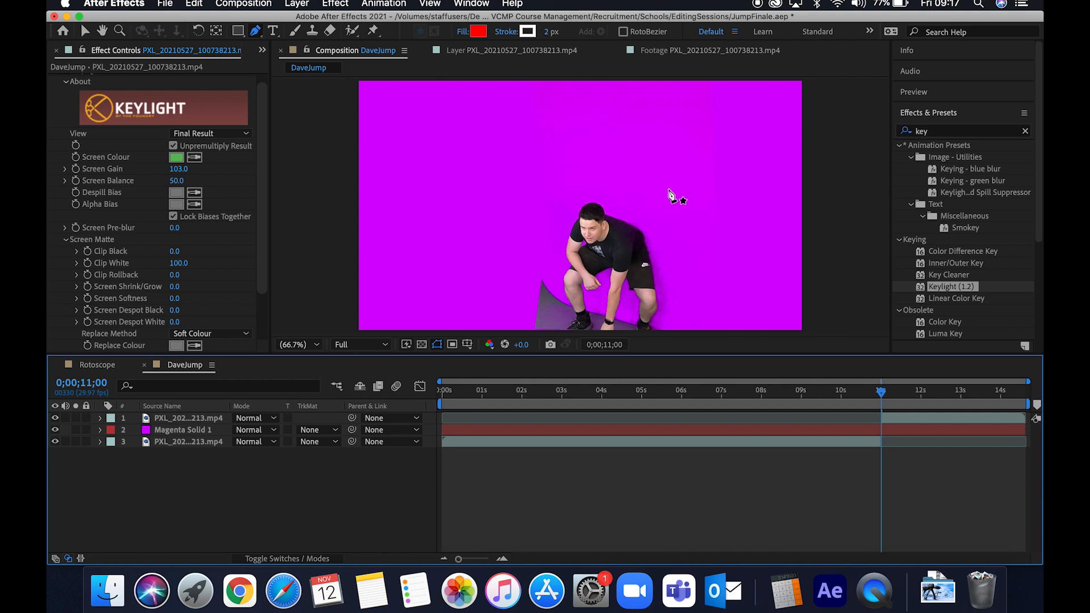
- Resample Keylight's Screen Colour from the green backdrop beside the jumper on the keyed layer
{"action": "left_click", "coordinate": [908, 418]}
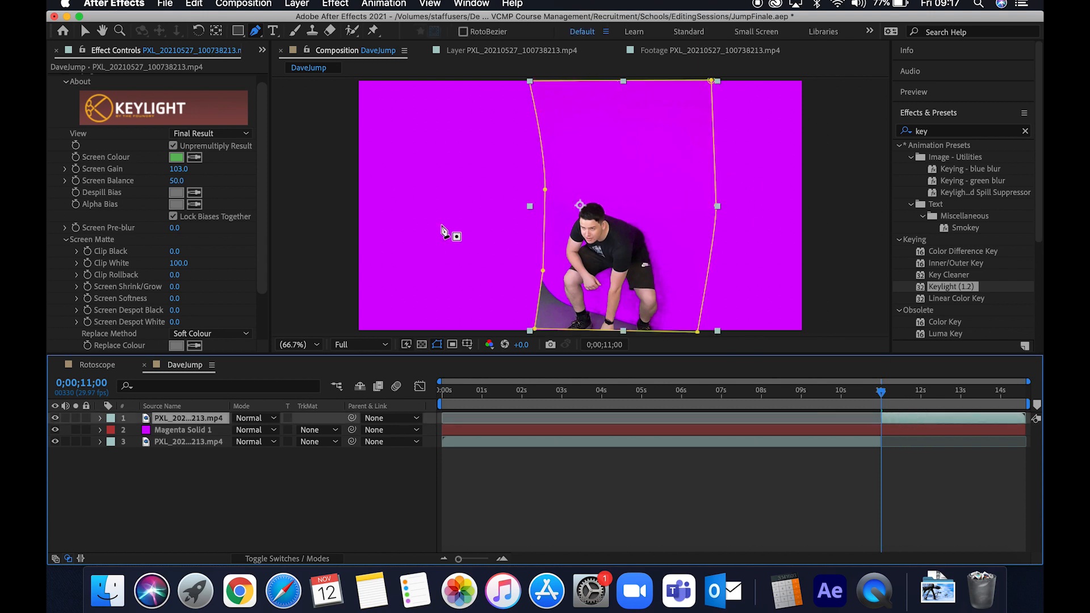
{"action": "left_click", "coordinate": [194, 157]}
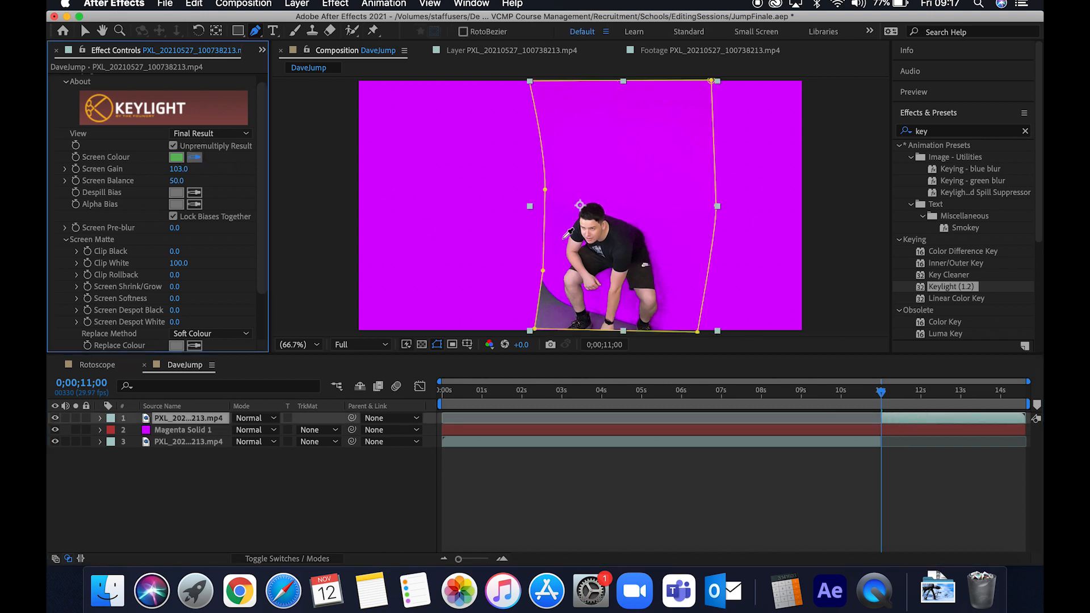
{"action": "left_click", "coordinate": [564, 237]}
{"action": "left_click", "coordinate": [201, 159]}
{"action": "left_click", "coordinate": [559, 244]}
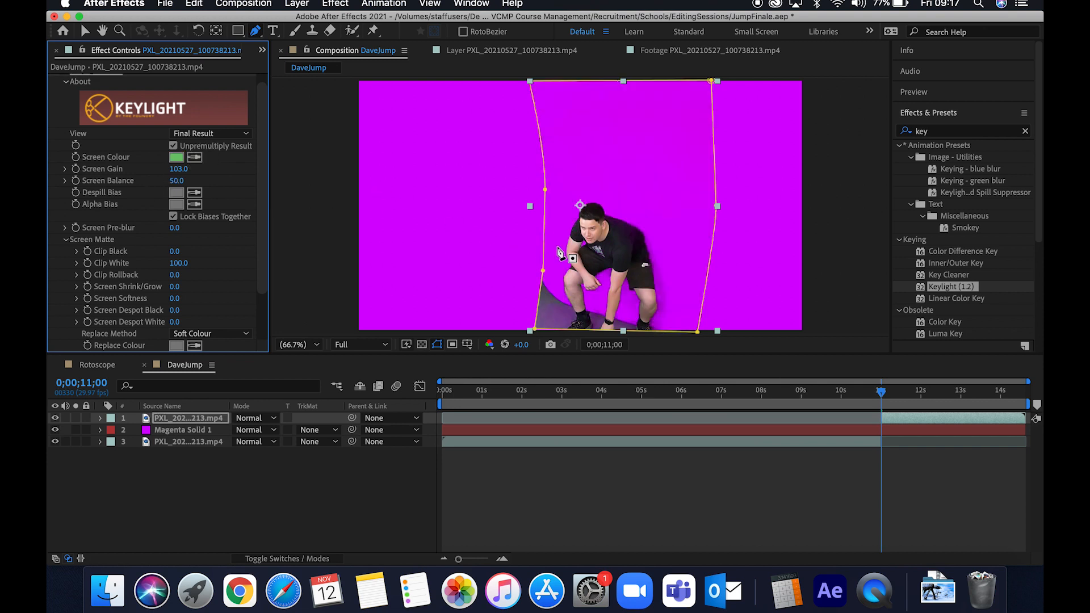
{"action": "left_click", "coordinate": [654, 485]}
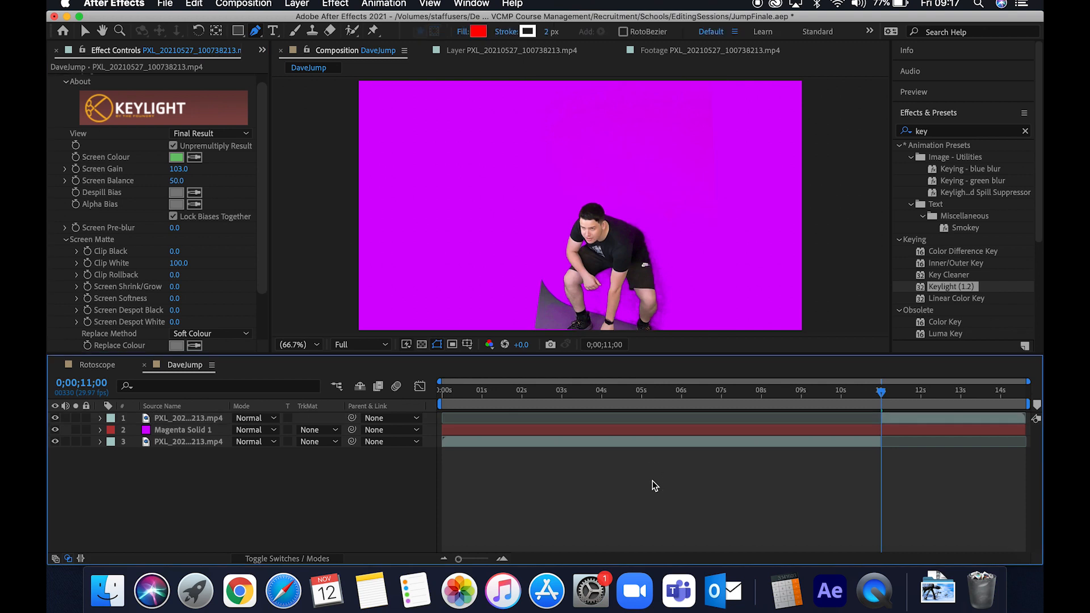
- Increase Keylight's Screen Gain on the keyed layer to 109
{"action": "left_click", "coordinate": [891, 423]}
{"action": "left_click", "coordinate": [177, 168]}
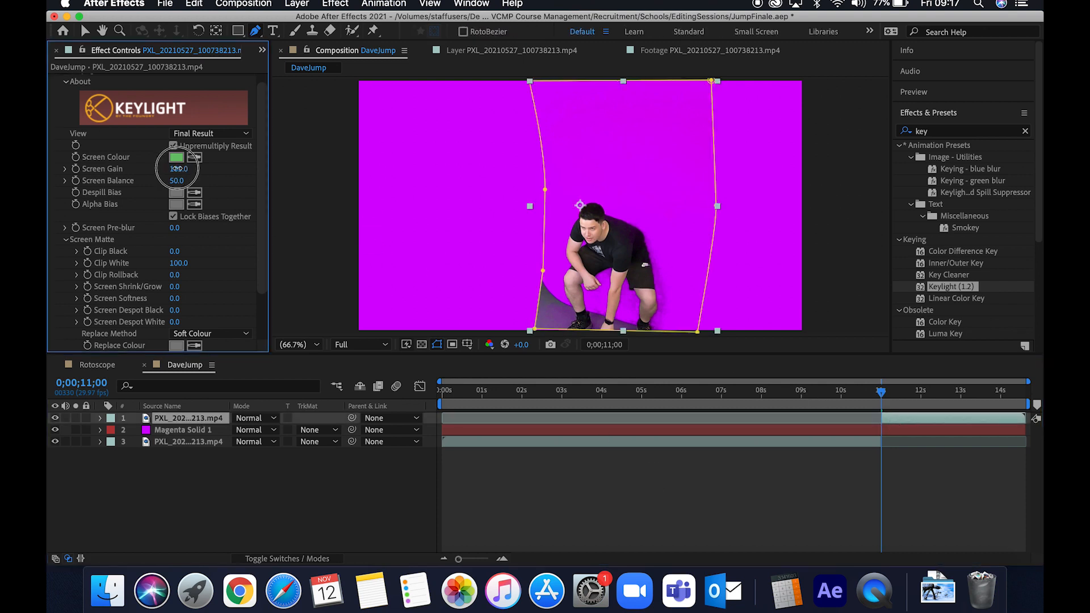
{"action": "left_click_drag", "start_coordinate": [178, 167], "coordinate": [180, 167]}
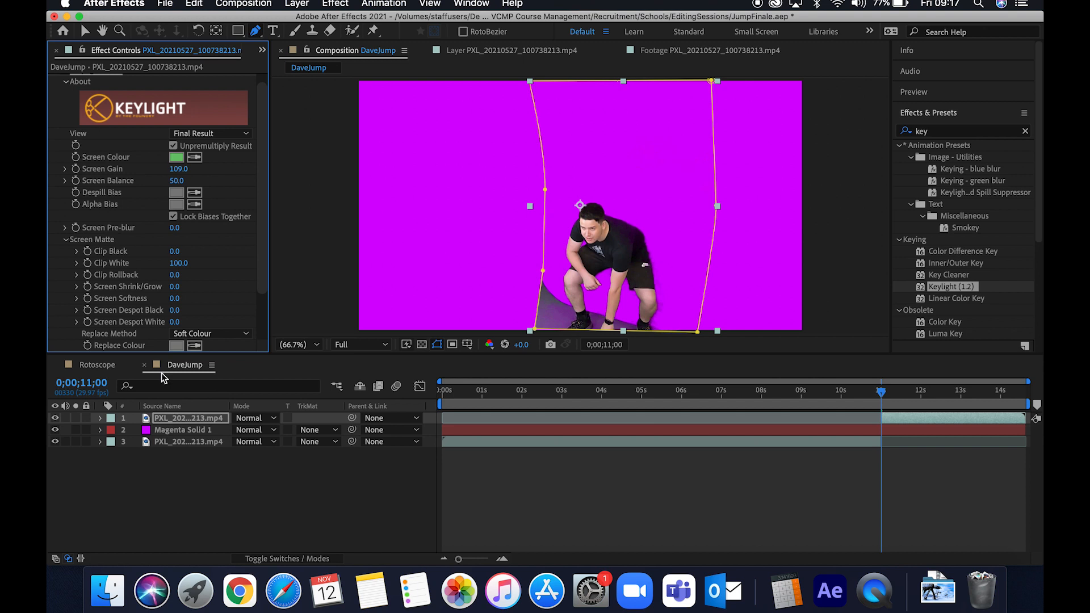
- Expand the keyed layer's Mask 1 properties and turn on keyframing for Mask Path
{"action": "left_click", "coordinate": [101, 418]}
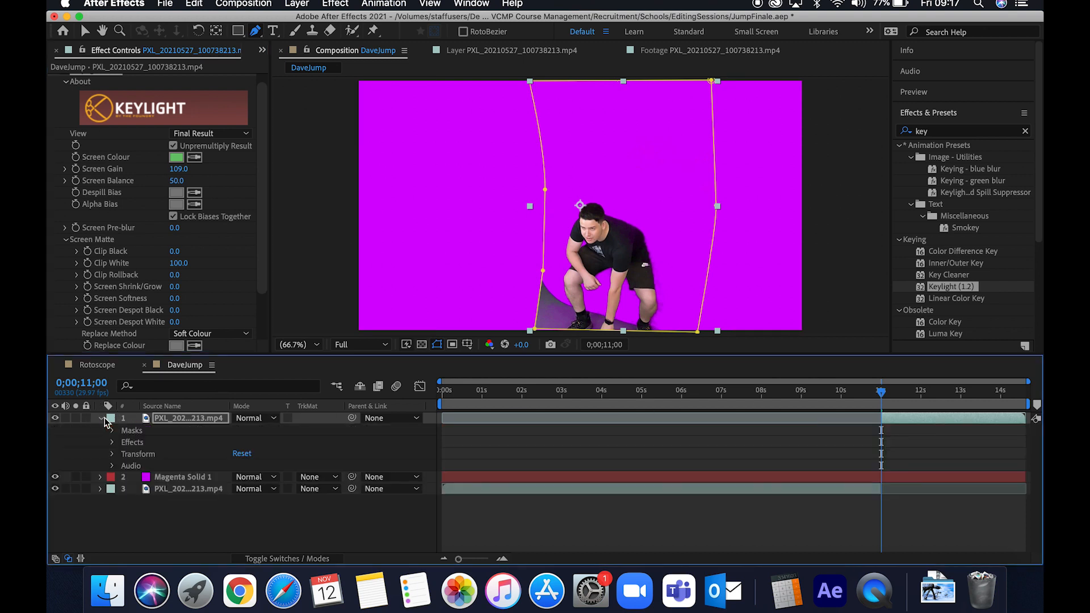
{"action": "left_click", "coordinate": [113, 431]}
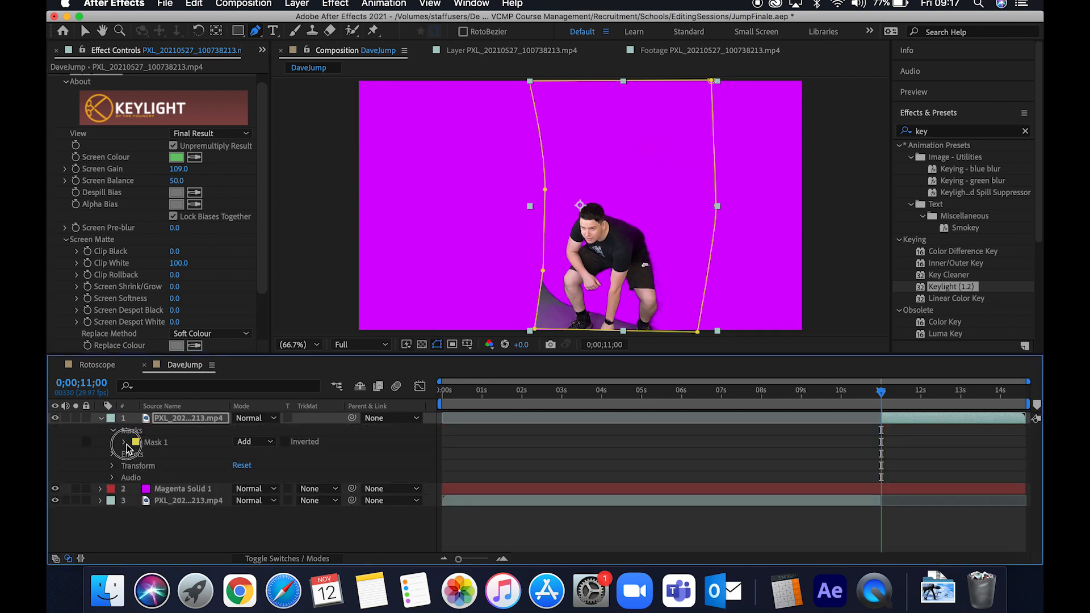
{"action": "left_click", "coordinate": [126, 443]}
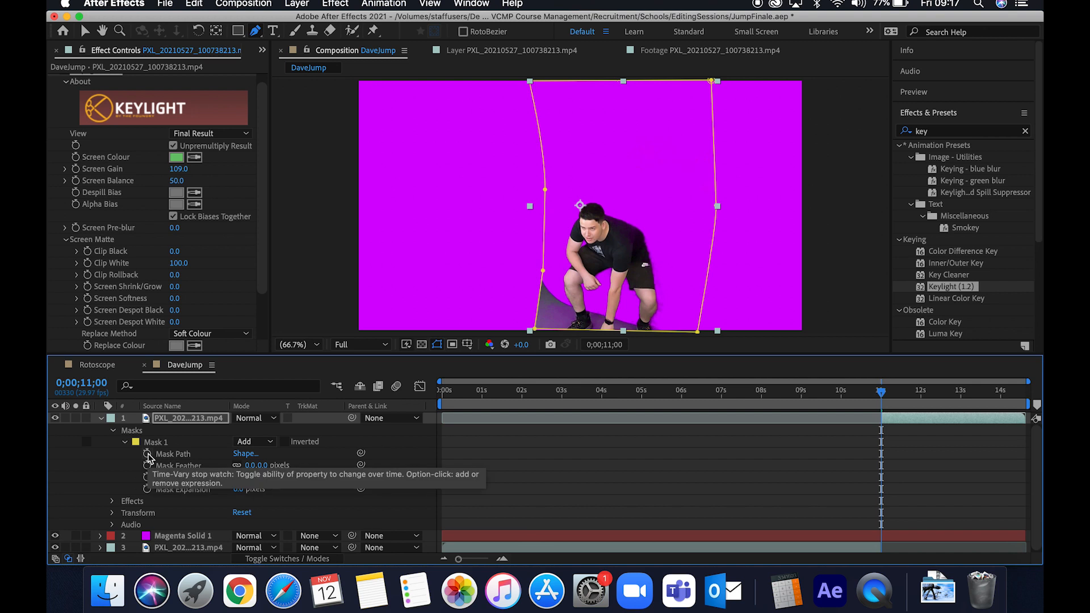
{"action": "left_click", "coordinate": [111, 417]}
{"action": "left_click", "coordinate": [99, 419]}
{"action": "left_click", "coordinate": [100, 419]}
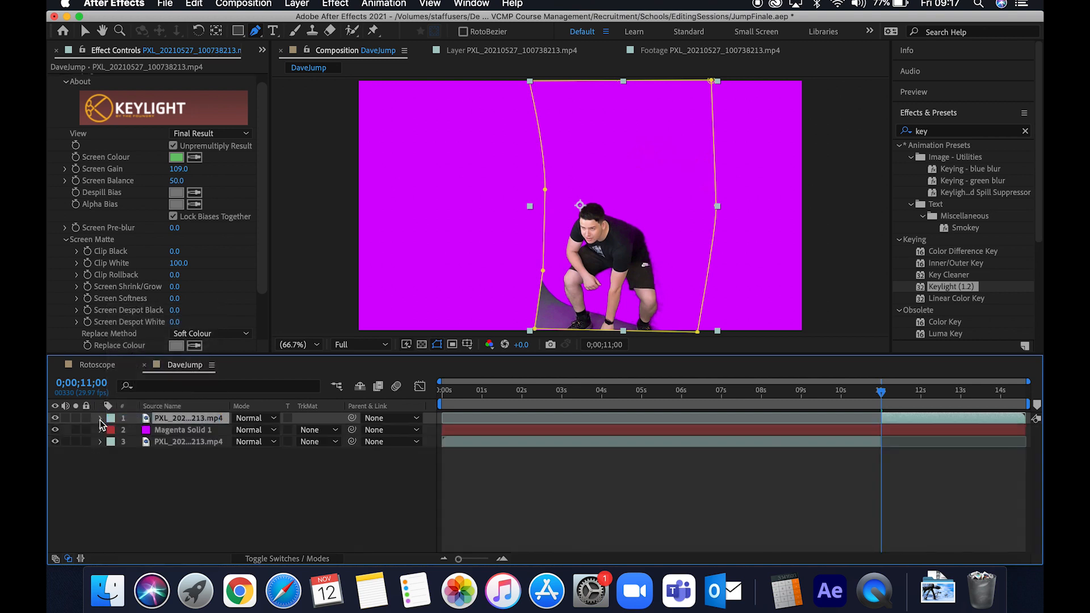
{"action": "left_click", "coordinate": [101, 419]}
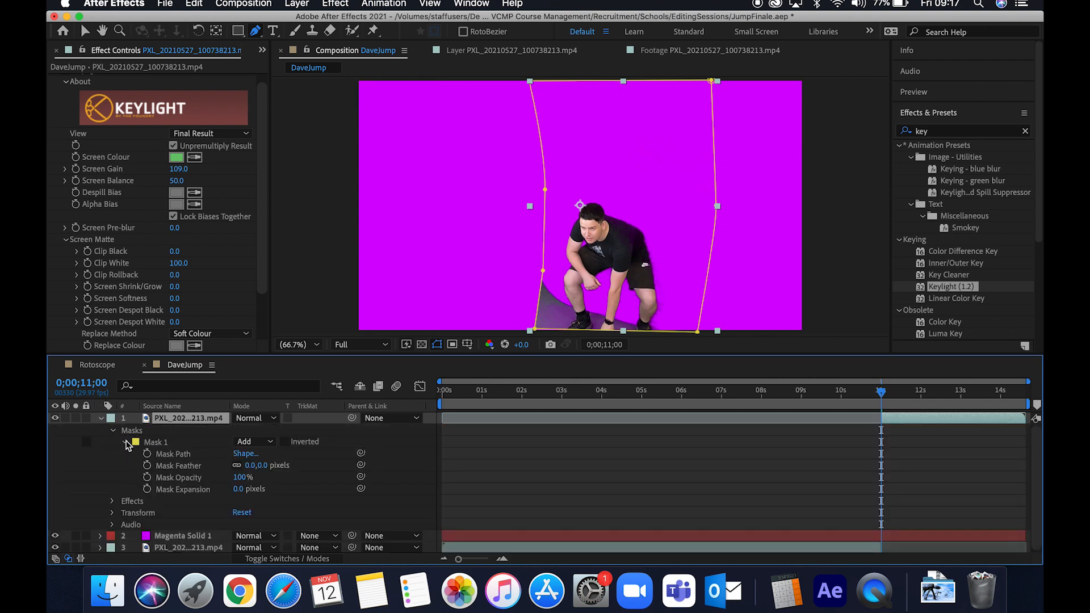
{"action": "left_click", "coordinate": [147, 454]}
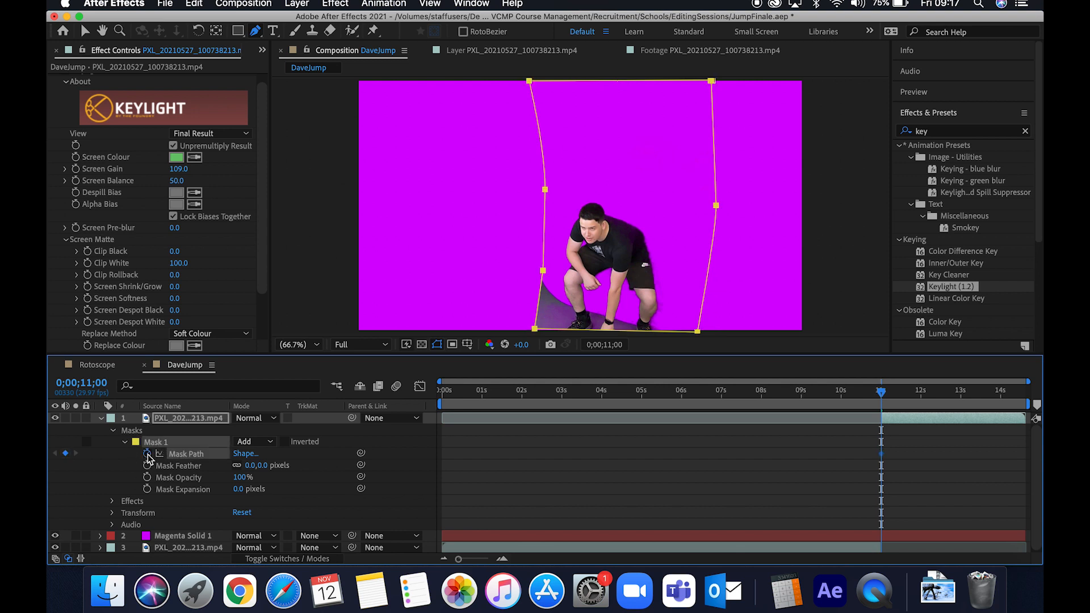
- At 0;00;11;06, reshape the mask by moving its left-edge and top-left vertices to fit closer around the jumper
{"action": "left_click_drag", "start_coordinate": [884, 399], "coordinate": [892, 397]}
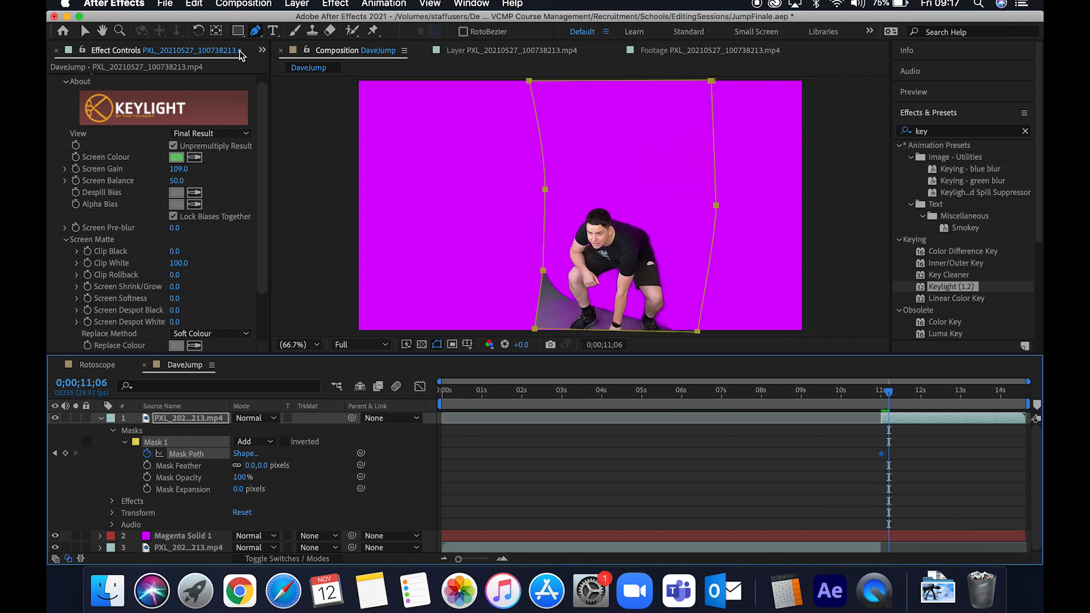
{"action": "left_click", "coordinate": [85, 31]}
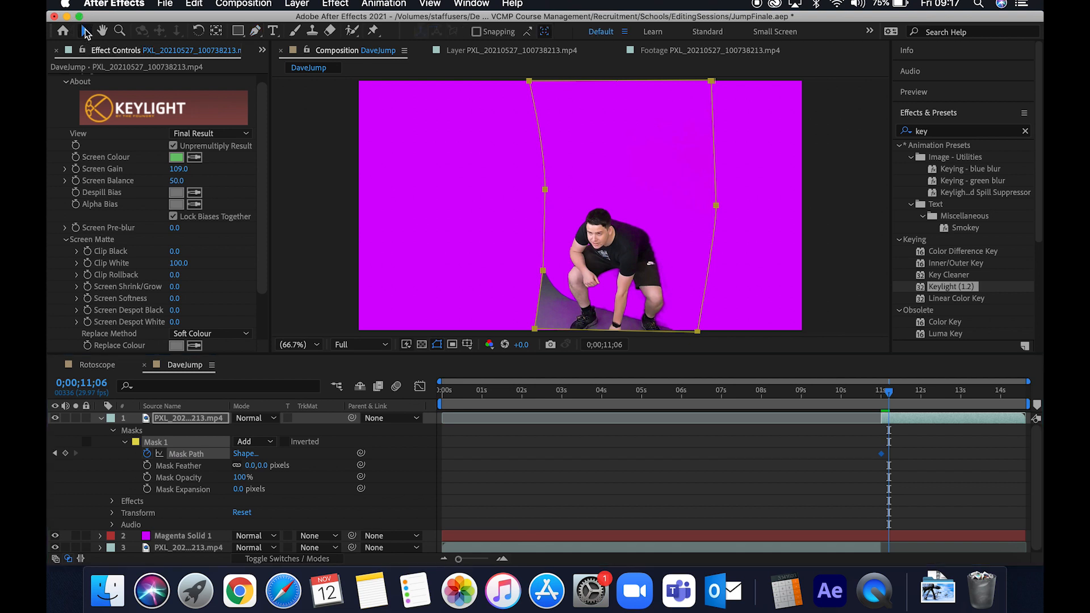
{"action": "left_click", "coordinate": [544, 192]}
{"action": "left_click_drag", "start_coordinate": [543, 192], "coordinate": [425, 193]}
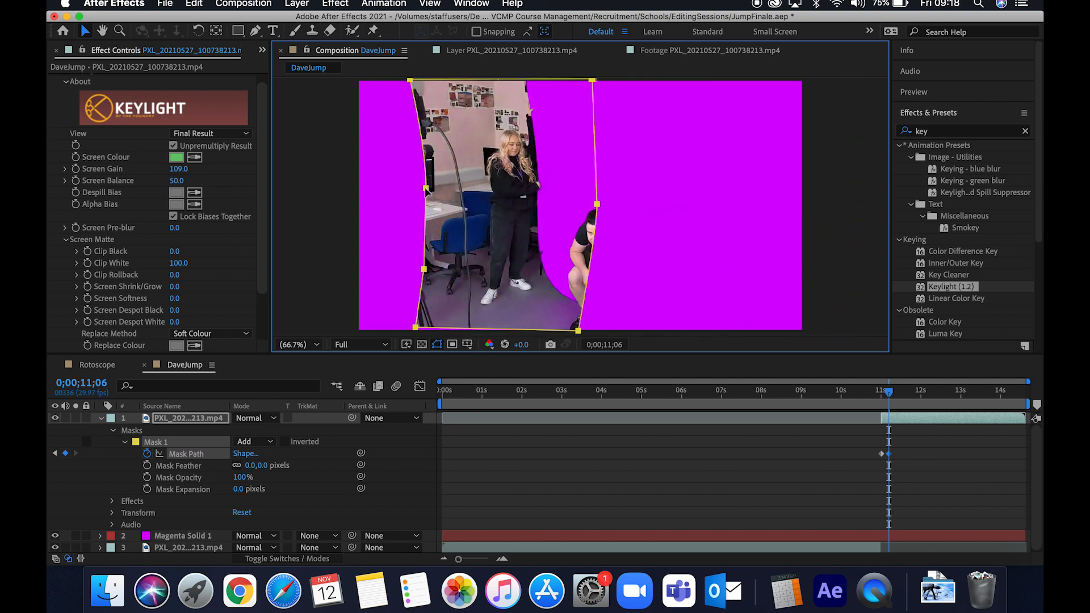
{"action": "key", "text": "super+z"}
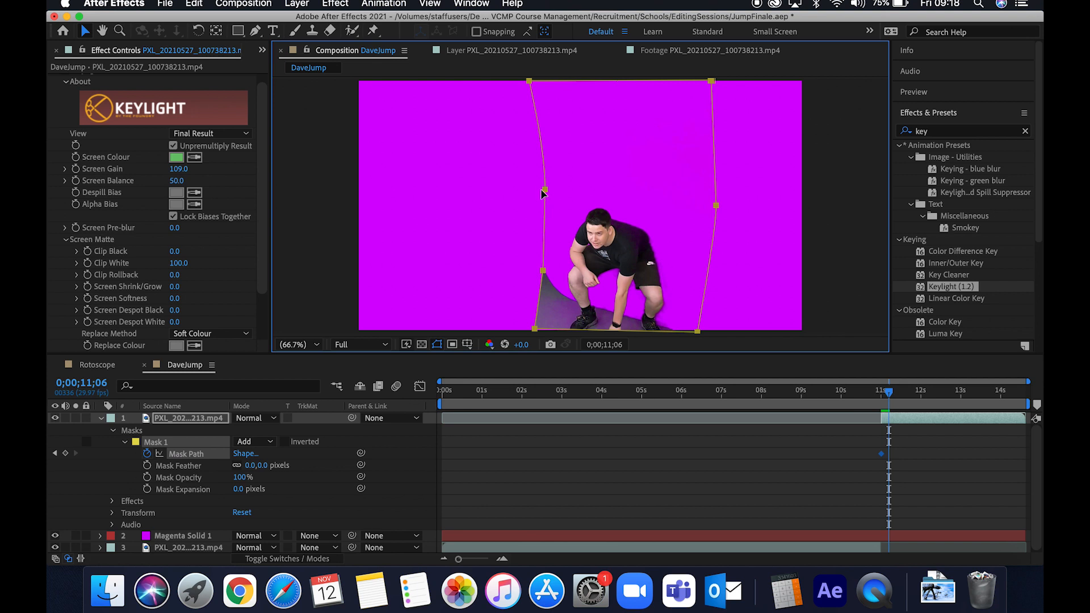
{"action": "left_click", "coordinate": [544, 193]}
{"action": "left_click", "coordinate": [545, 190]}
{"action": "mouse_move", "coordinate": [542, 188]}
{"action": "left_mouse_down"}
{"action": "mouse_move", "coordinate": [507, 194]}
{"action": "mouse_move", "coordinate": [562, 197]}
{"action": "left_mouse_up"}
{"action": "left_click_drag", "start_coordinate": [528, 82], "coordinate": [559, 80]}
{"action": "mouse_move", "coordinate": [547, 268]}
{"action": "left_mouse_down"}
{"action": "mouse_move", "coordinate": [530, 280]}
{"action": "mouse_move", "coordinate": [554, 284]}
{"action": "left_mouse_up"}
- Keyframe the mask's left edge between 0;00;12;12 and 0;00;12;16 so the jumper's arm stays inside the mask
{"action": "left_click_drag", "start_coordinate": [889, 400], "coordinate": [937, 401]}
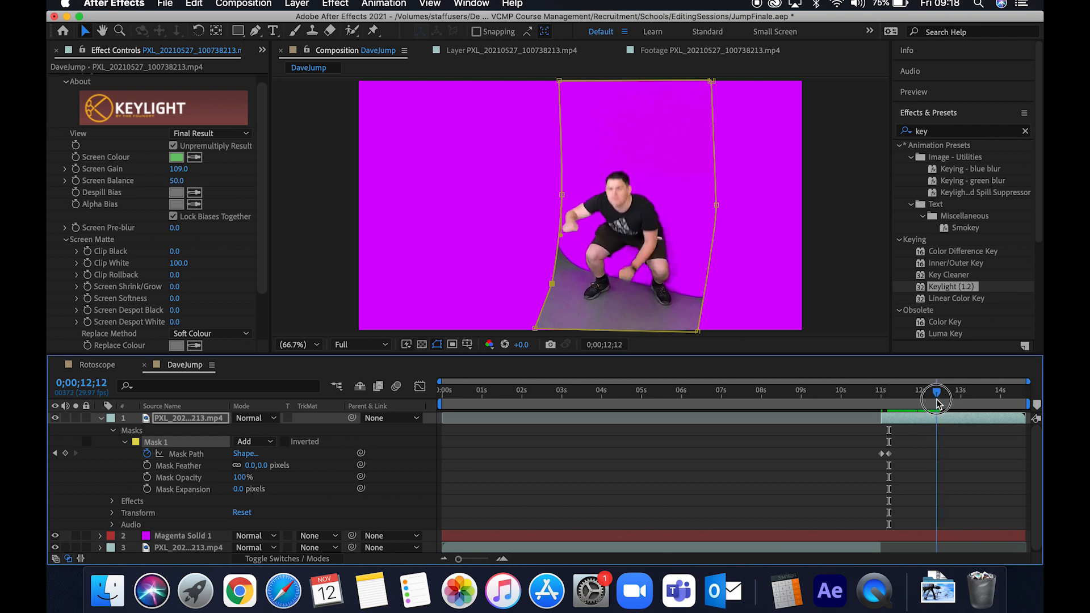
{"action": "left_click_drag", "start_coordinate": [562, 194], "coordinate": [559, 195]}
{"action": "left_click_drag", "start_coordinate": [943, 404], "coordinate": [942, 404]}
{"action": "left_click_drag", "start_coordinate": [558, 195], "coordinate": [532, 198]}
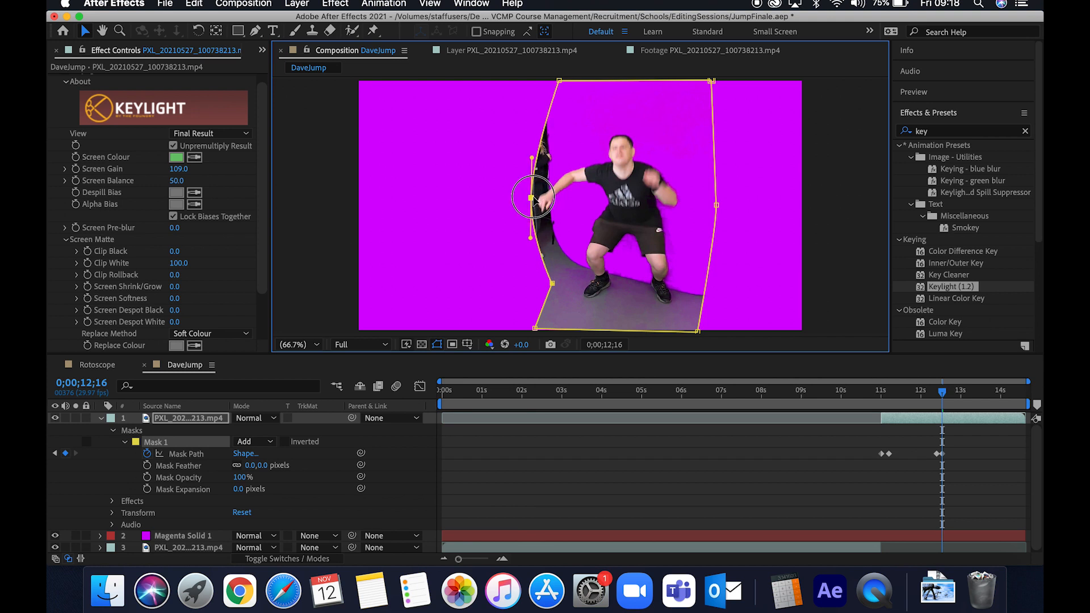
{"action": "mouse_move", "coordinate": [942, 391]}
{"action": "left_mouse_down"}
{"action": "mouse_move", "coordinate": [979, 395]}
{"action": "mouse_move", "coordinate": [912, 393]}
{"action": "mouse_move", "coordinate": [942, 404]}
{"action": "left_mouse_up"}
{"action": "left_click_drag", "start_coordinate": [549, 195], "coordinate": [546, 204]}
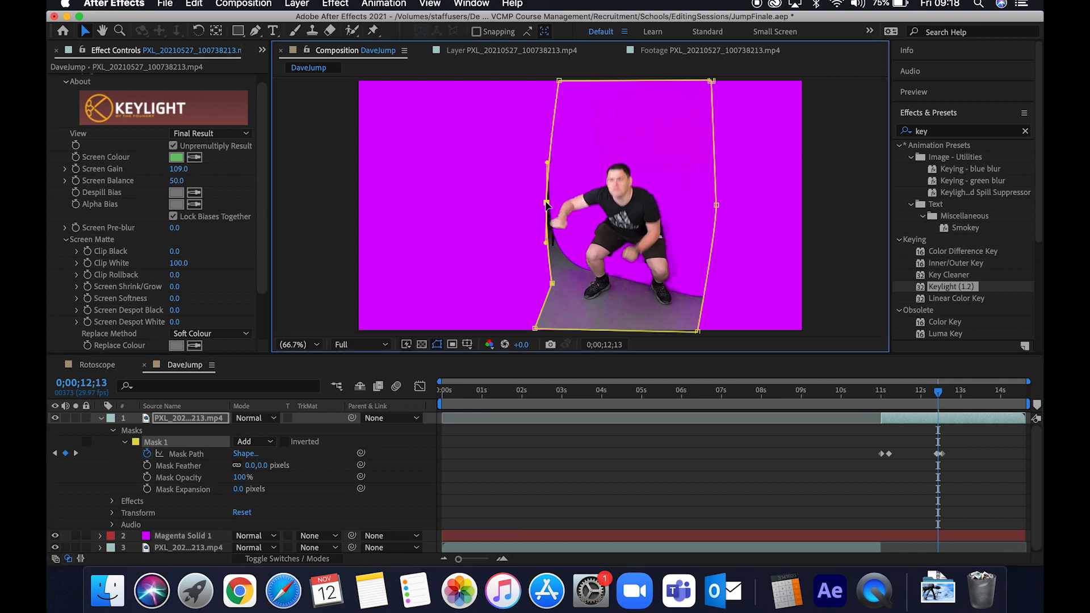
{"action": "left_click_drag", "start_coordinate": [937, 392], "coordinate": [804, 384]}
{"action": "left_click", "coordinate": [960, 487]}
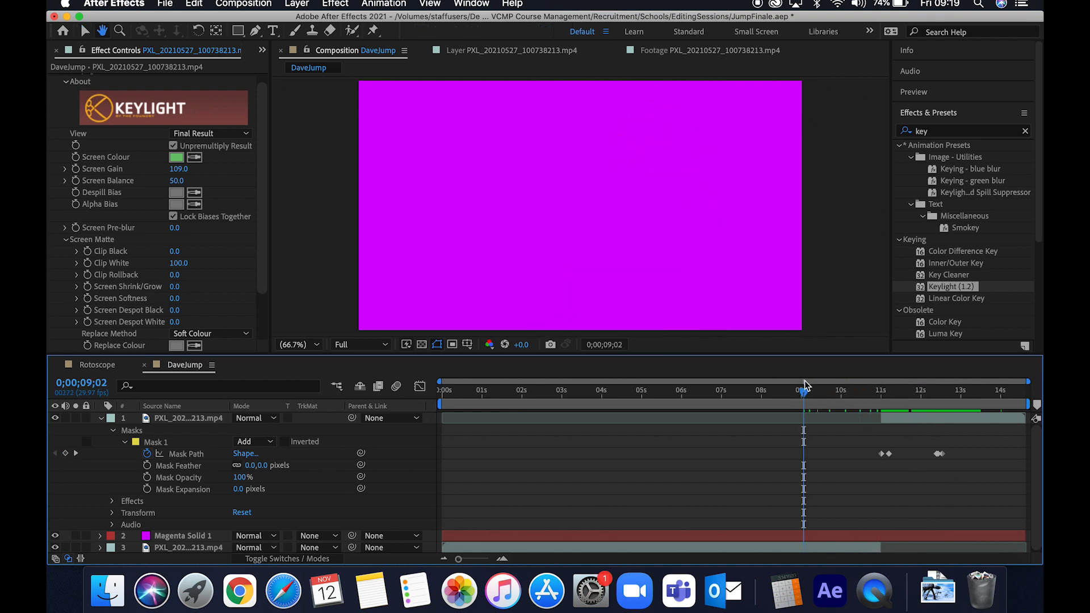